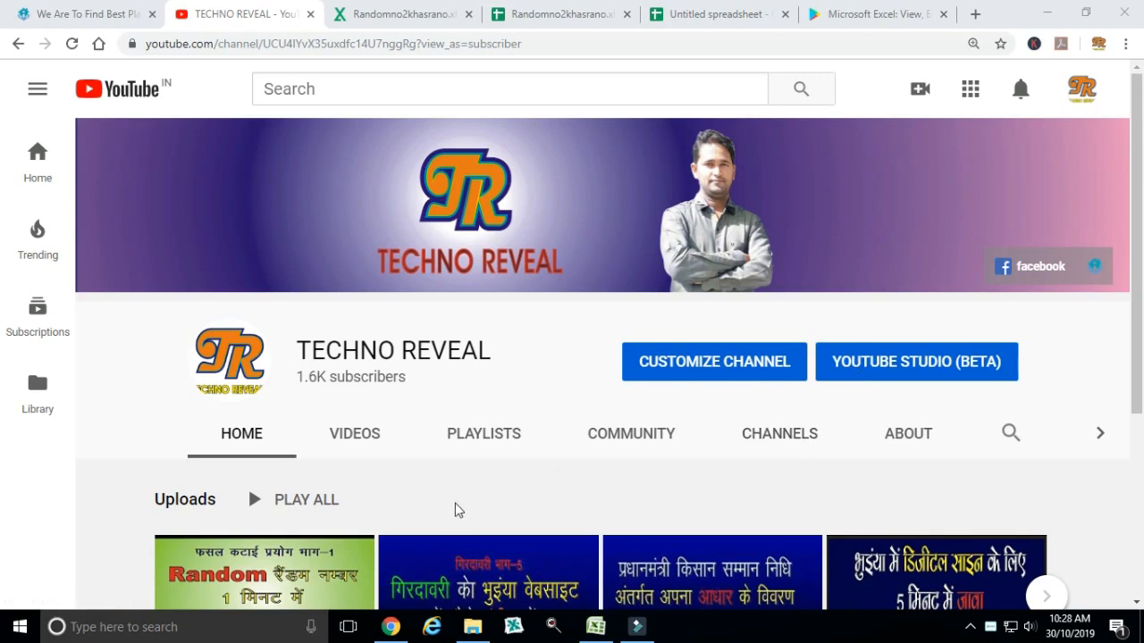
Switch to the Random no. workbook in Excel and examine the experiment unit, the one-village block and the random number row.
scroll(456, 506, "down", 1)
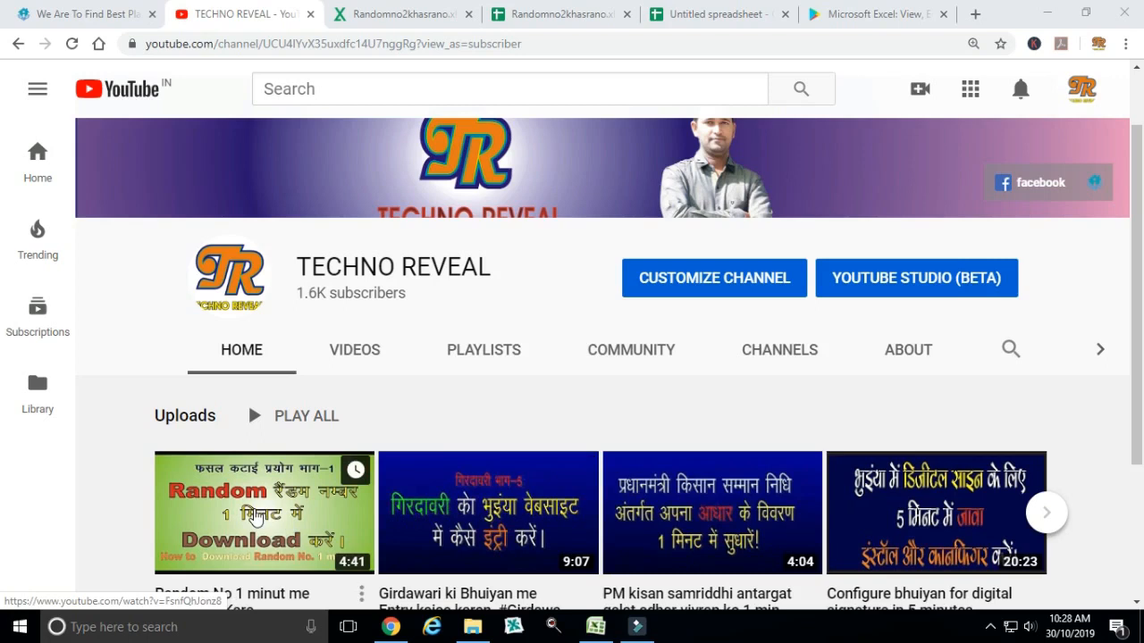
left_click(586, 628)
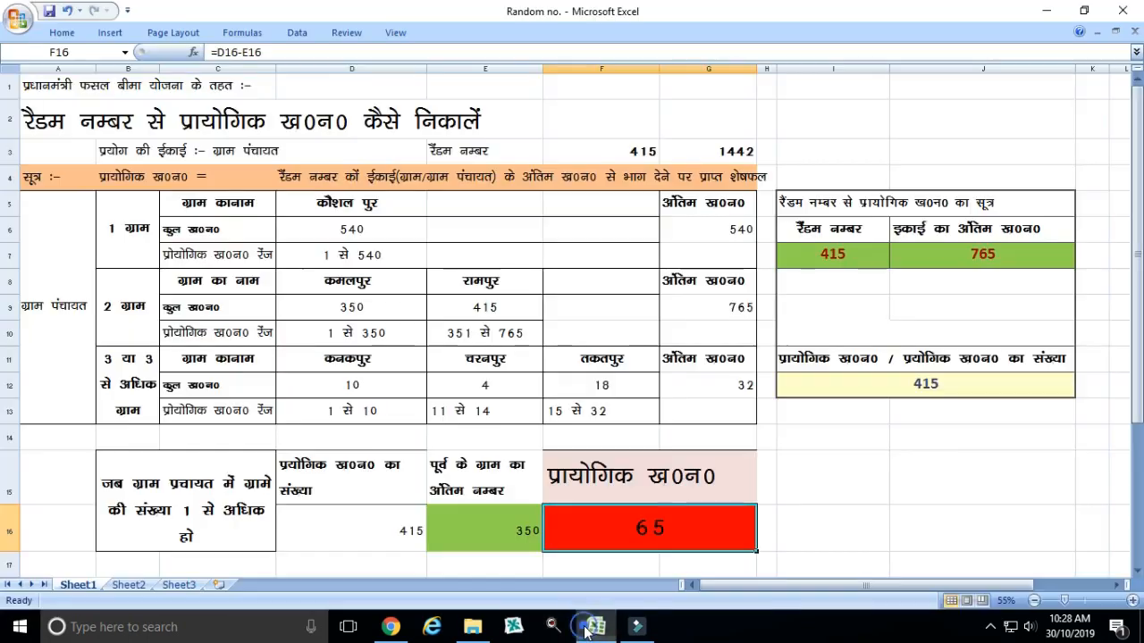
left_click(888, 516)
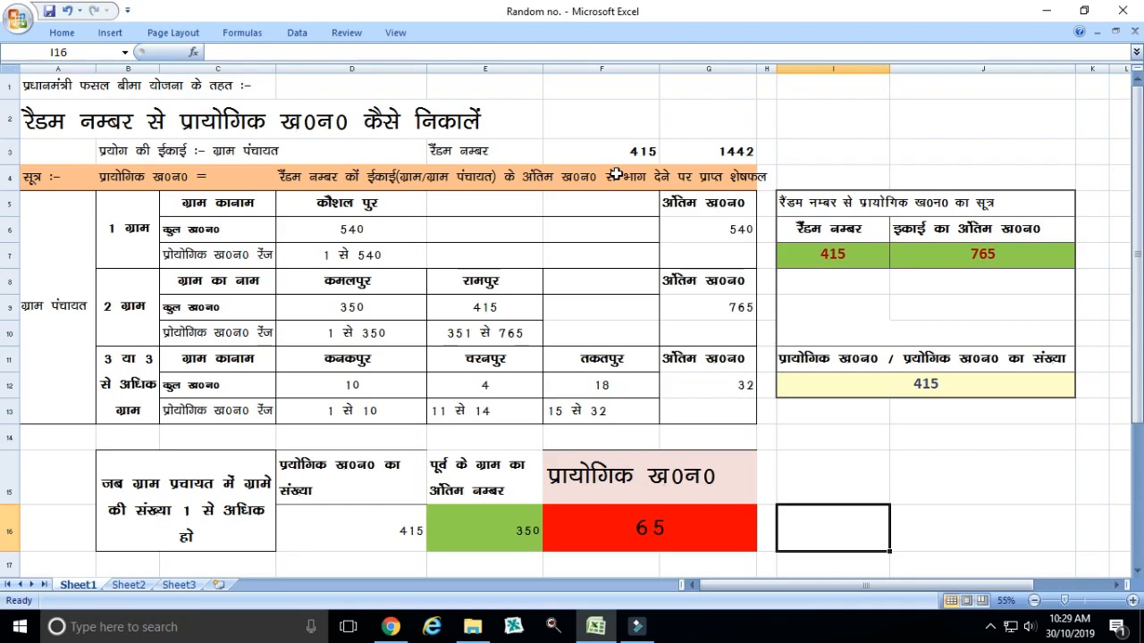
left_click(271, 151)
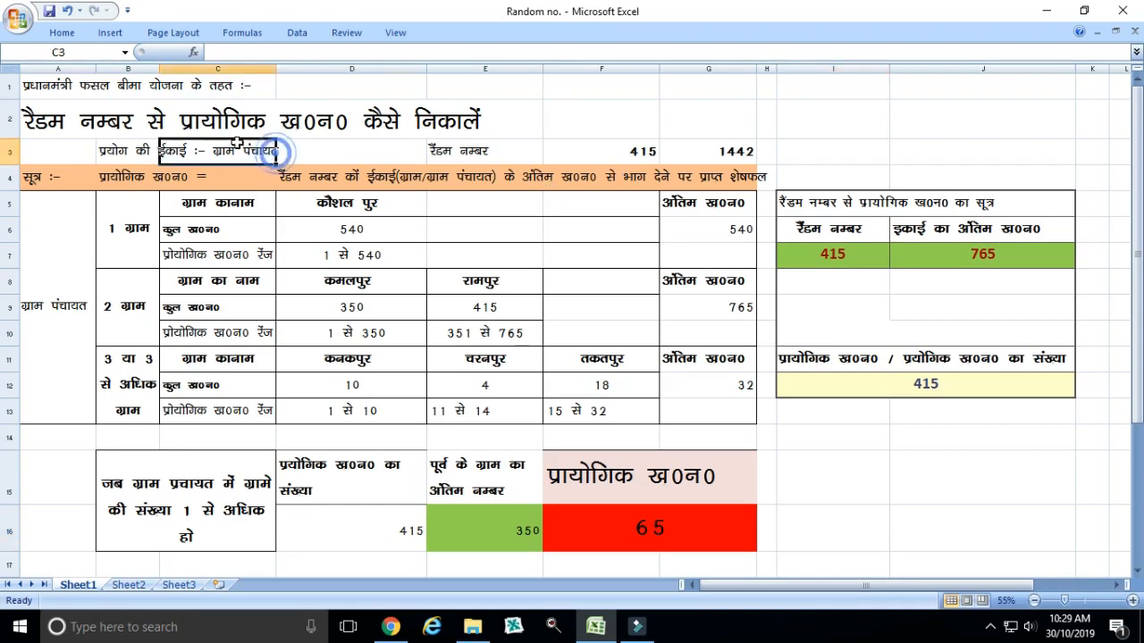
left_click_drag(100, 150, 241, 150)
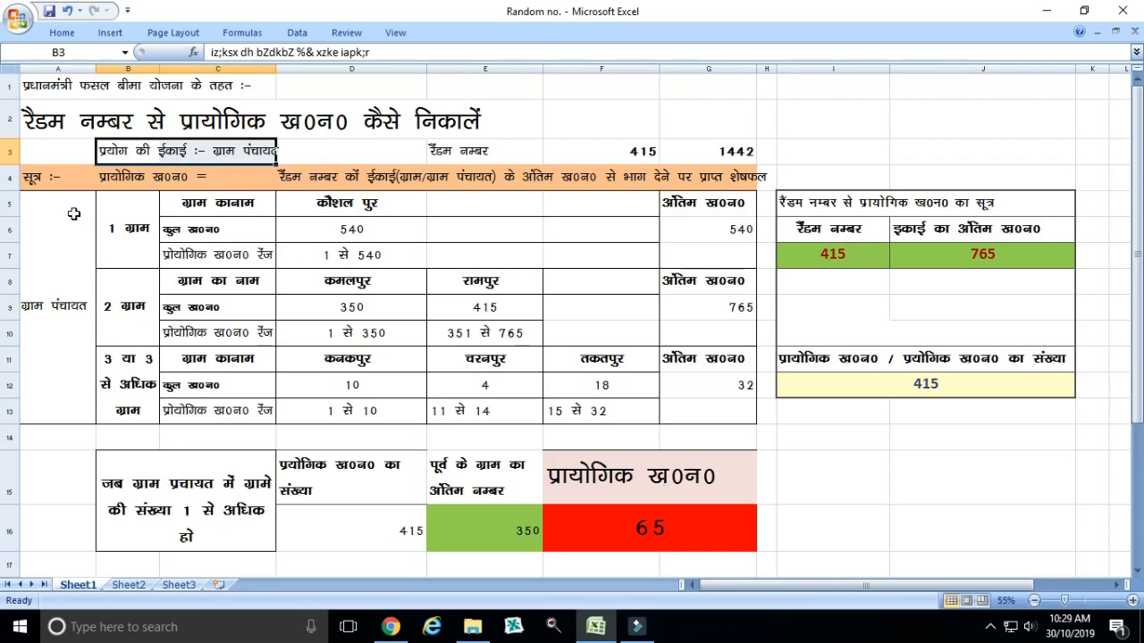
left_click(36, 230)
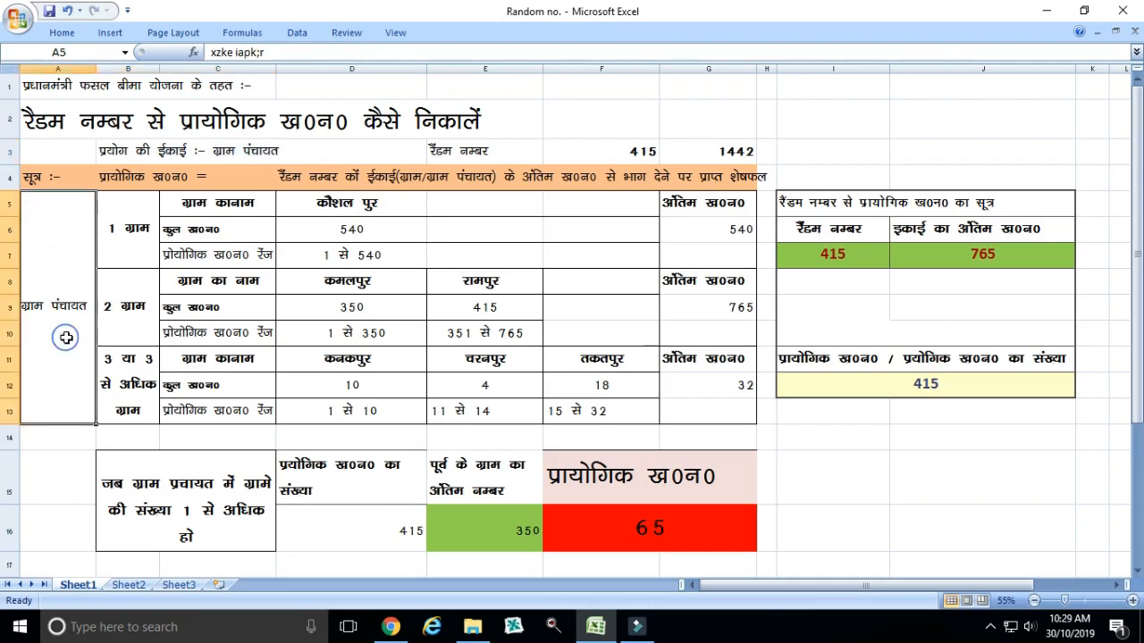
left_click(118, 253)
left_click(197, 244)
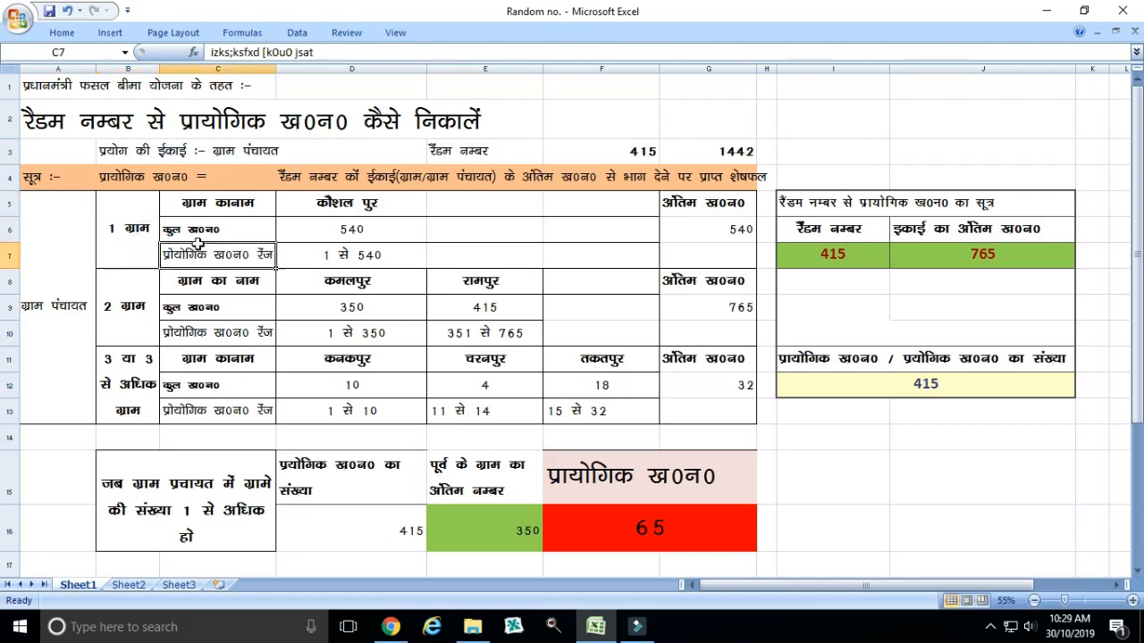
left_click_drag(128, 203, 687, 246)
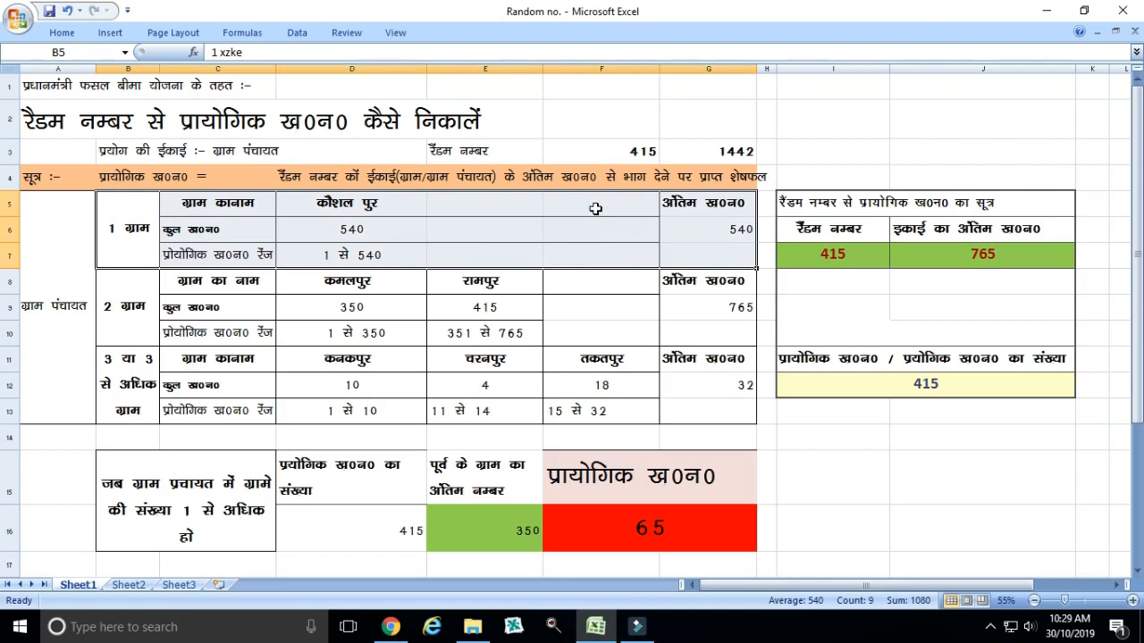
left_click(575, 152)
left_click(482, 152)
left_click(608, 152)
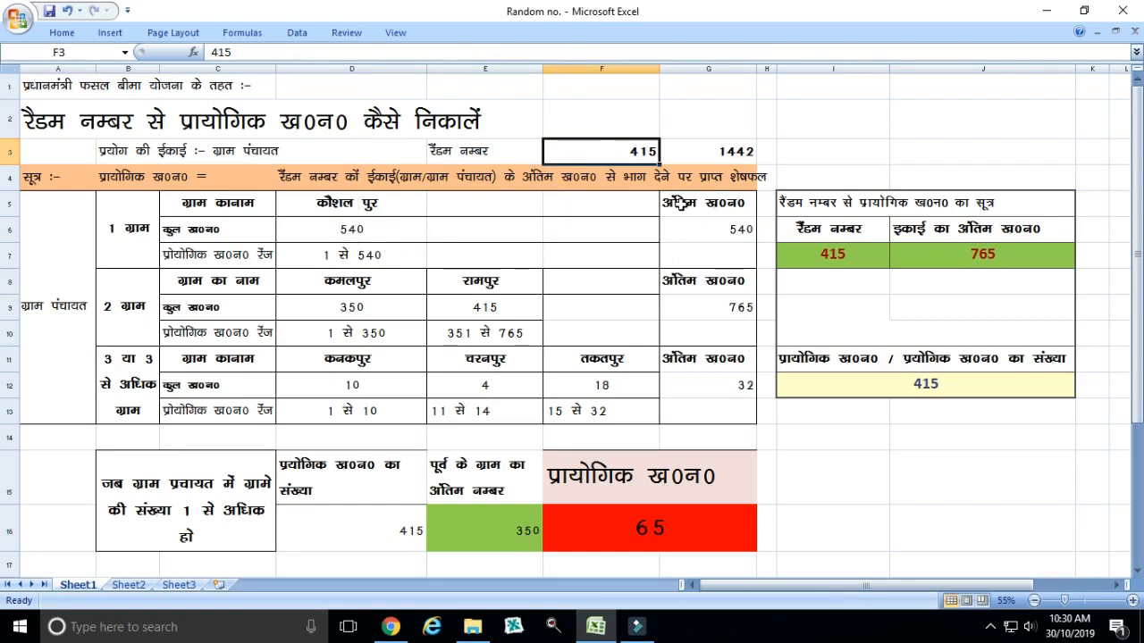
Enter random number 415 and the one-village last khasra number 540 in the formula table, and check the calculated result cell.
left_click(744, 231)
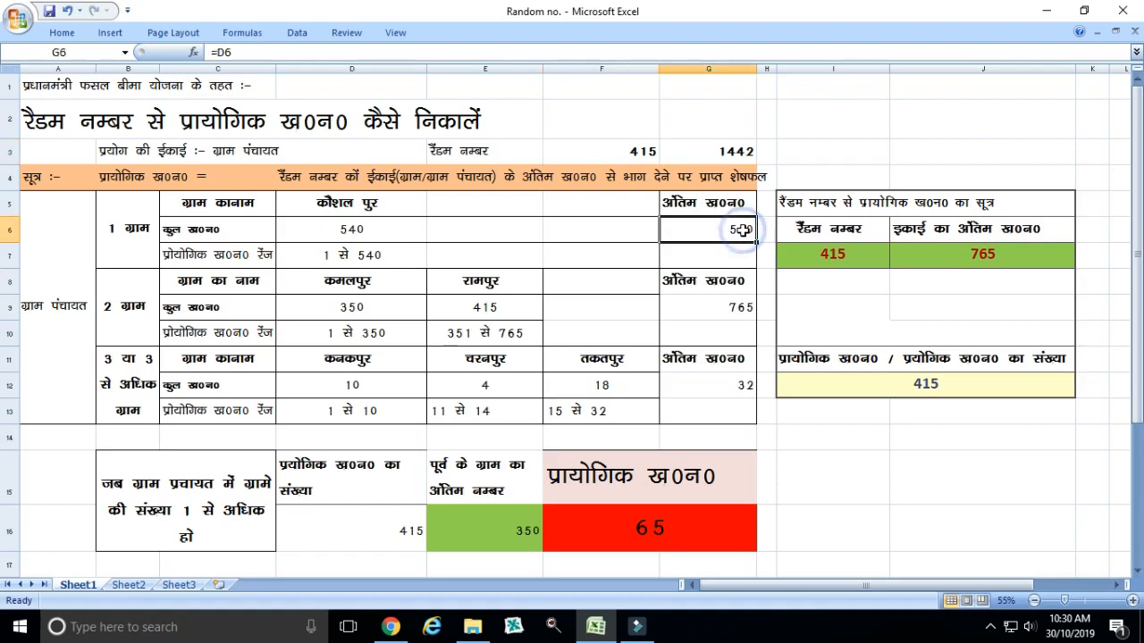
left_click(635, 153)
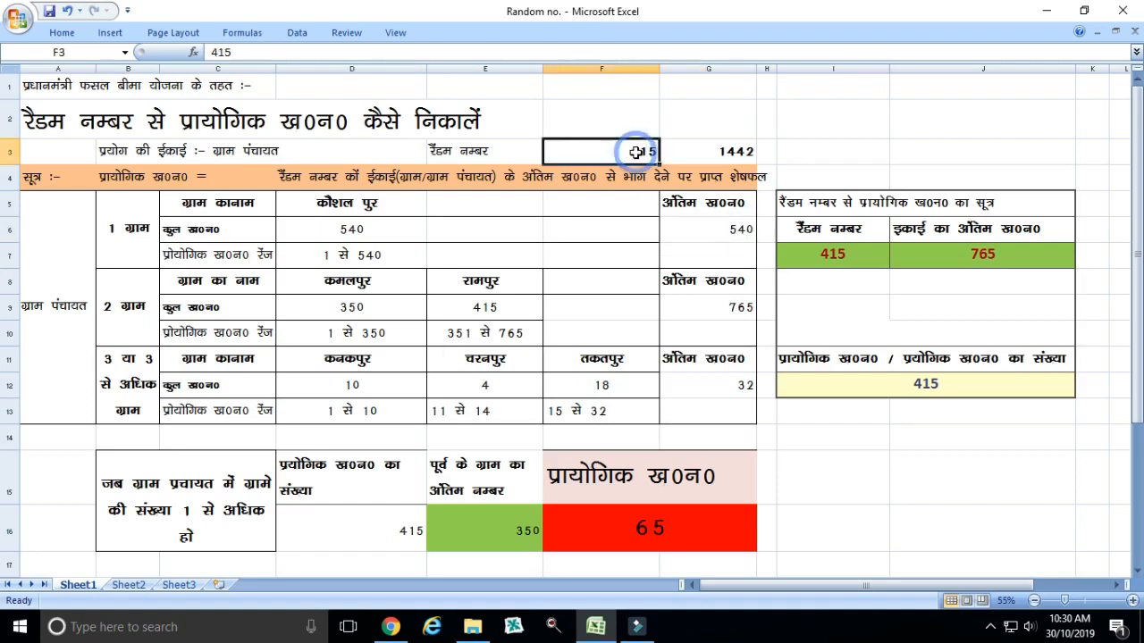
left_click(690, 233)
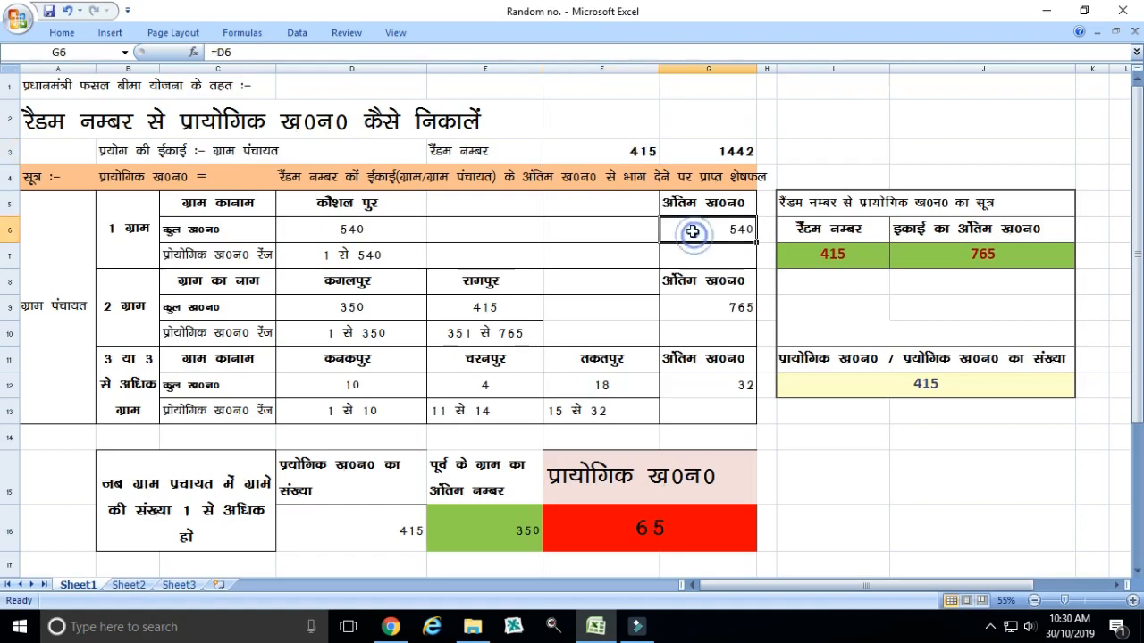
left_click(833, 254)
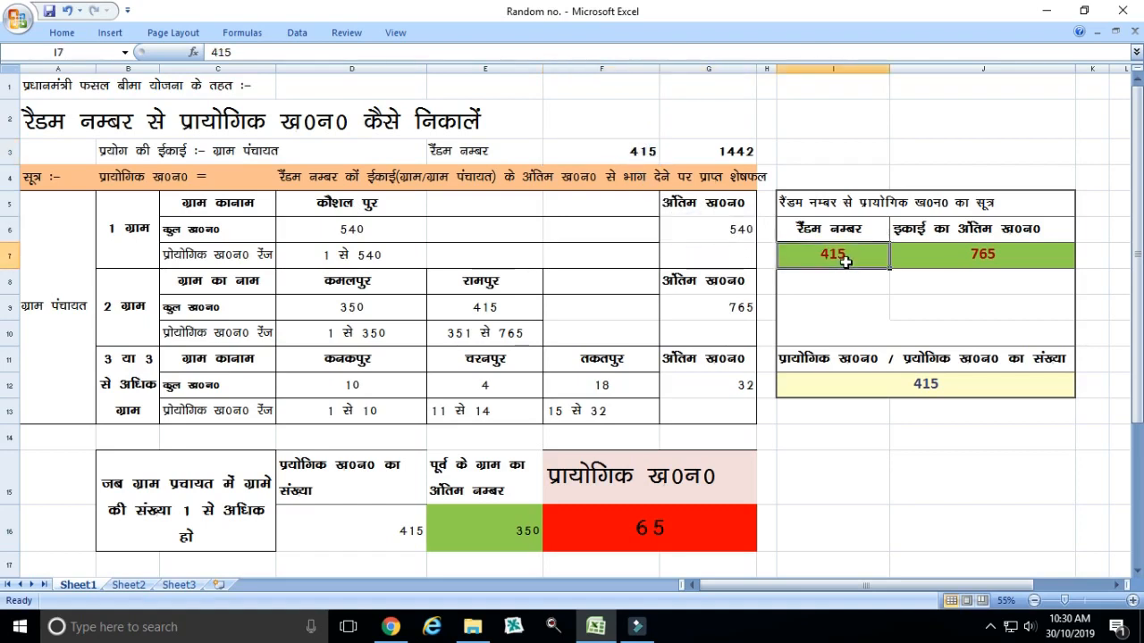
type("415")
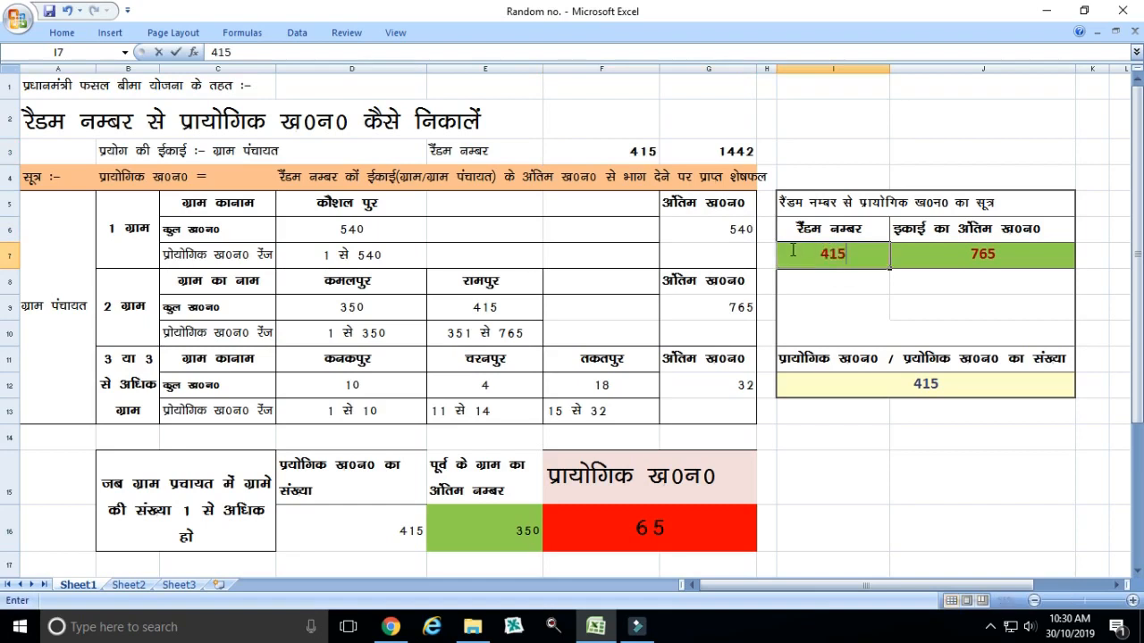
left_click(728, 230)
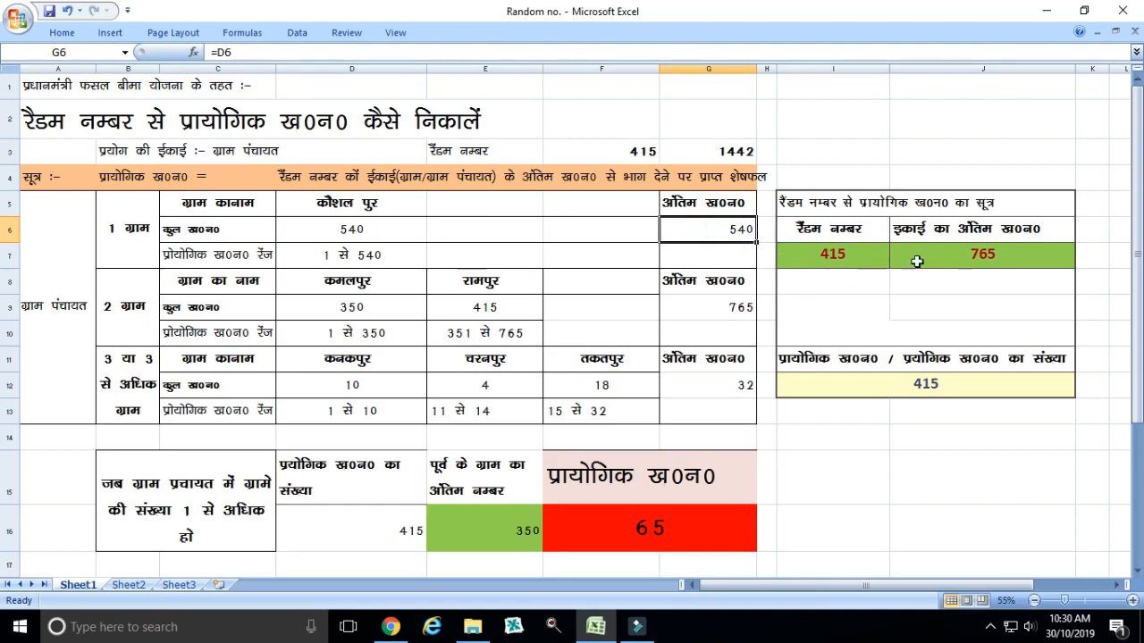
left_click(951, 261)
type("540")
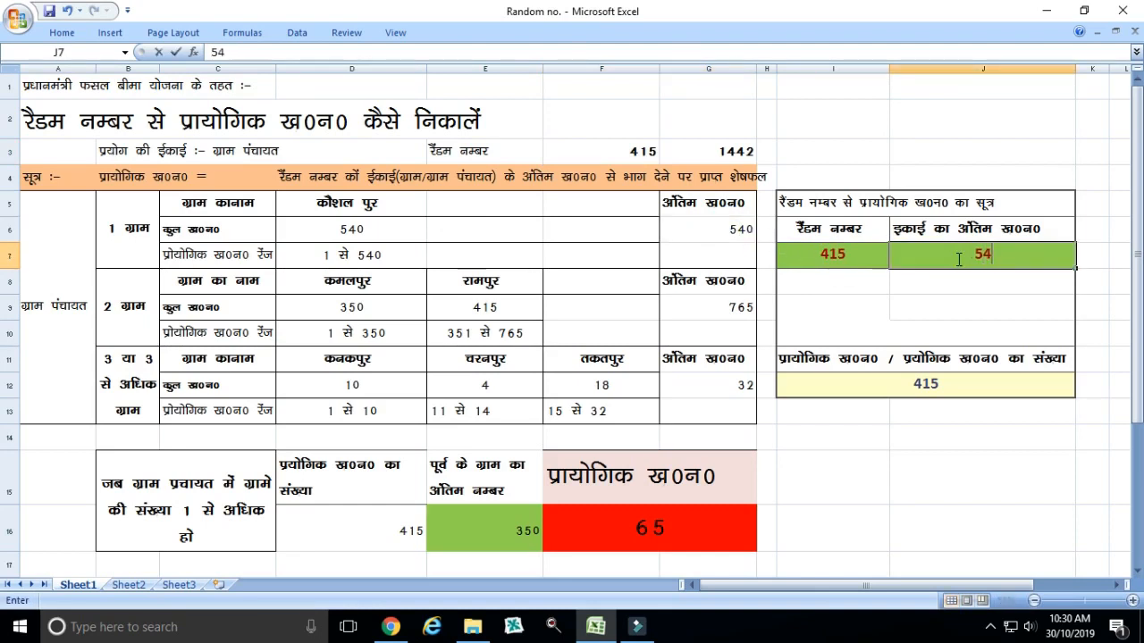
key("Return")
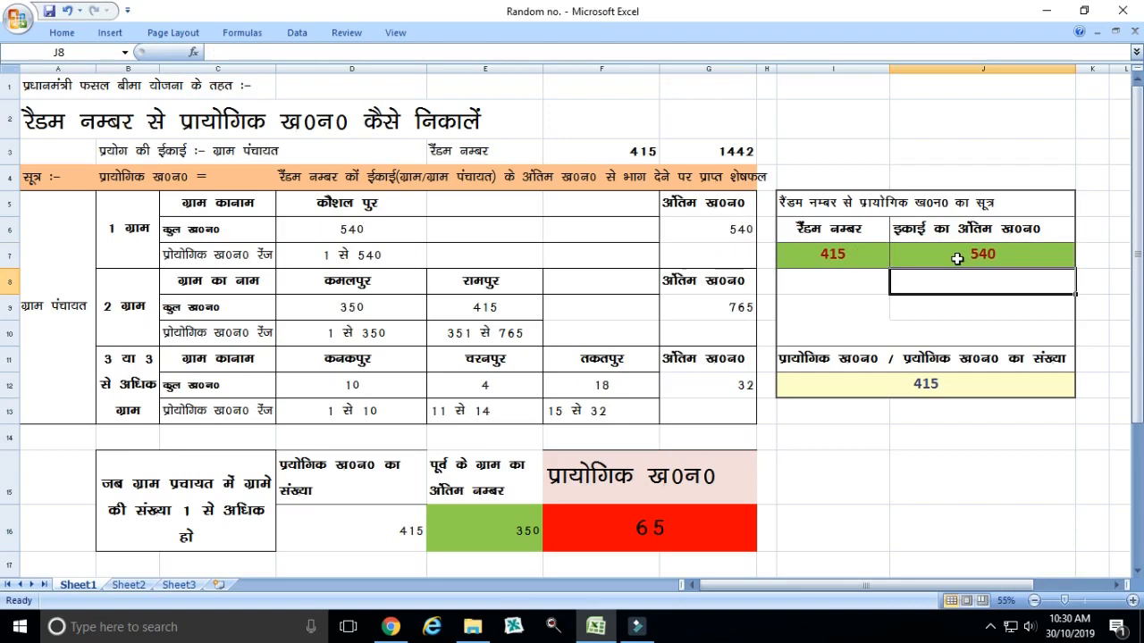
left_click(964, 386)
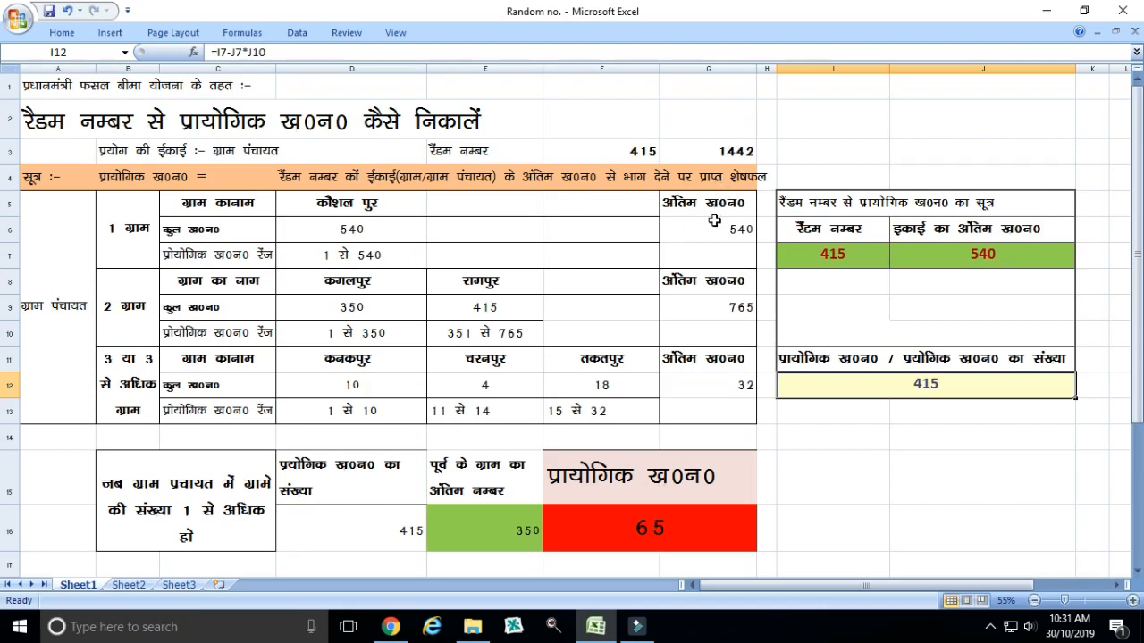
Set the random number in the formula table to 1442, the second random number listed in row 3.
left_click(729, 156)
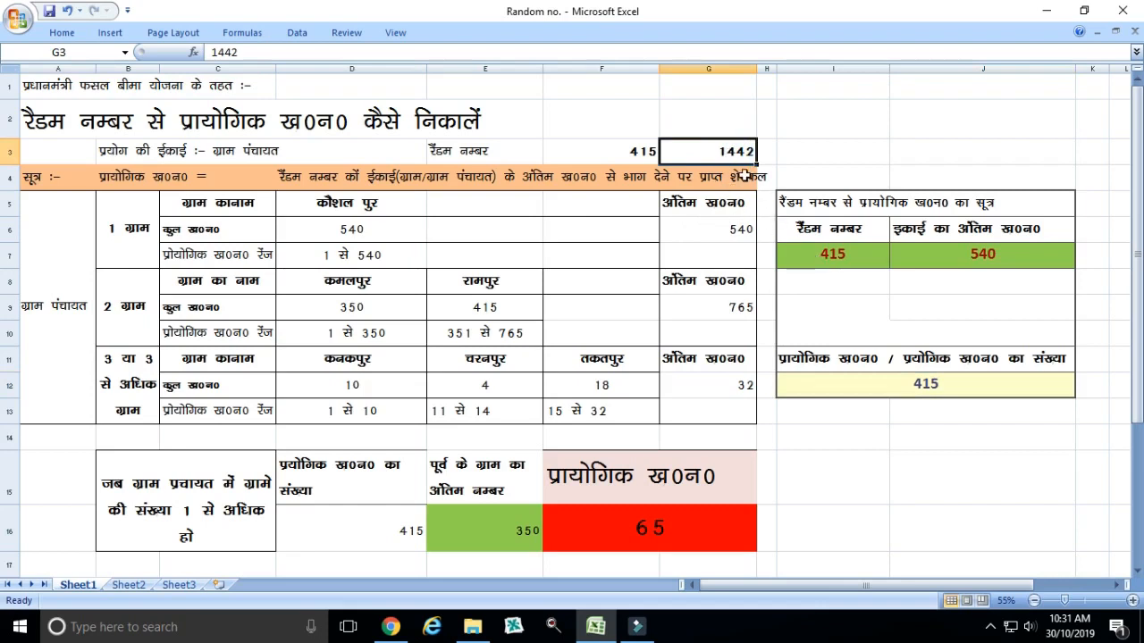
left_click(734, 225)
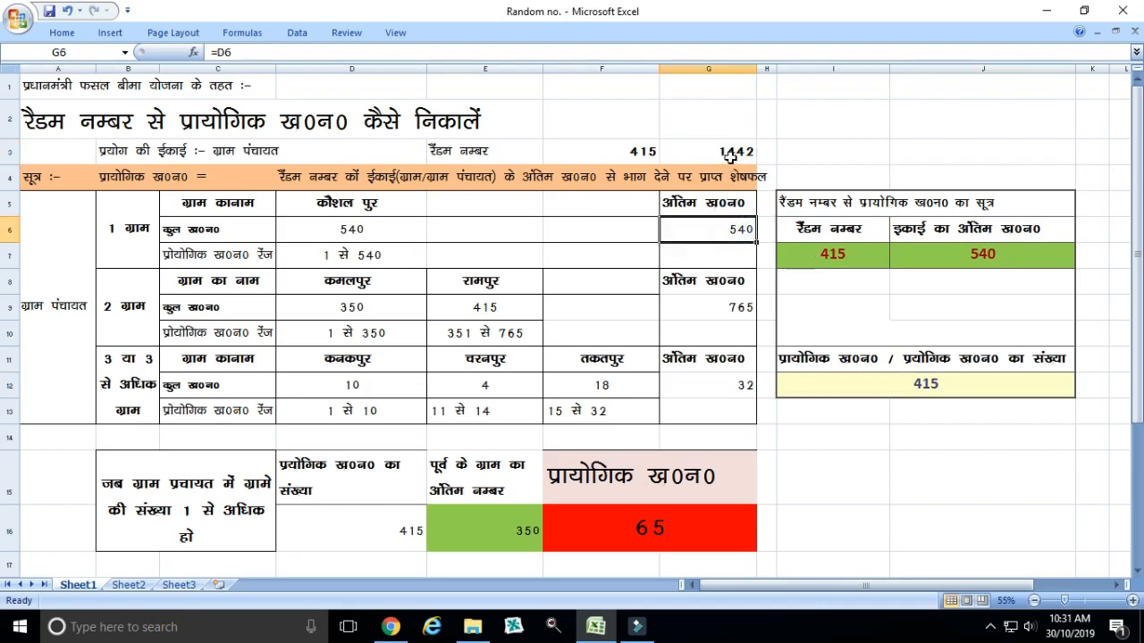
left_click(829, 253)
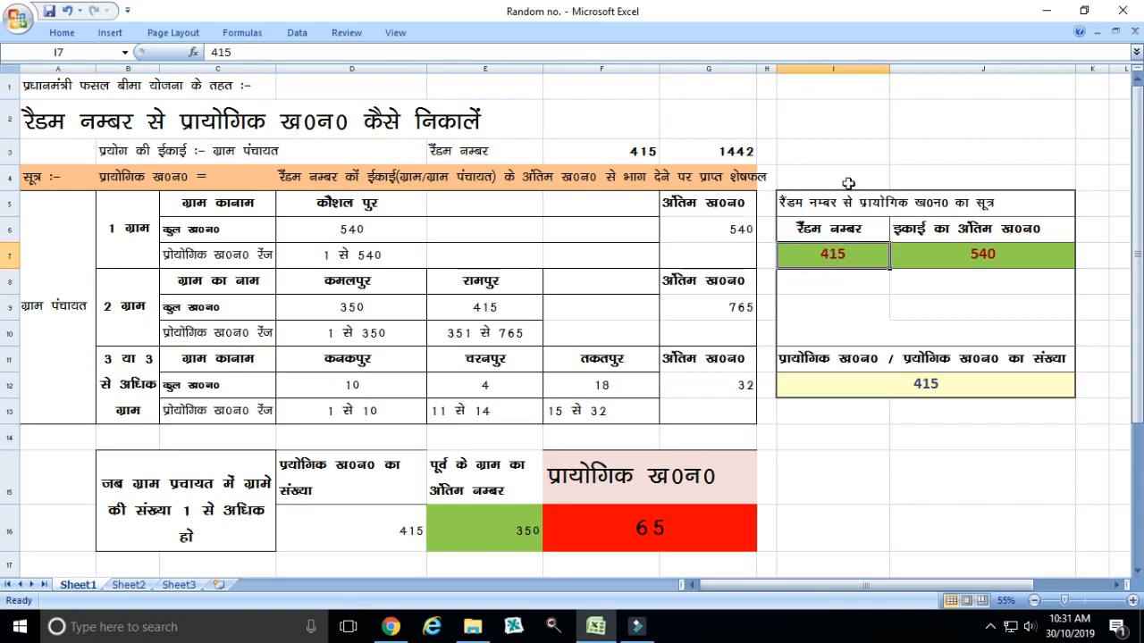
type("1442")
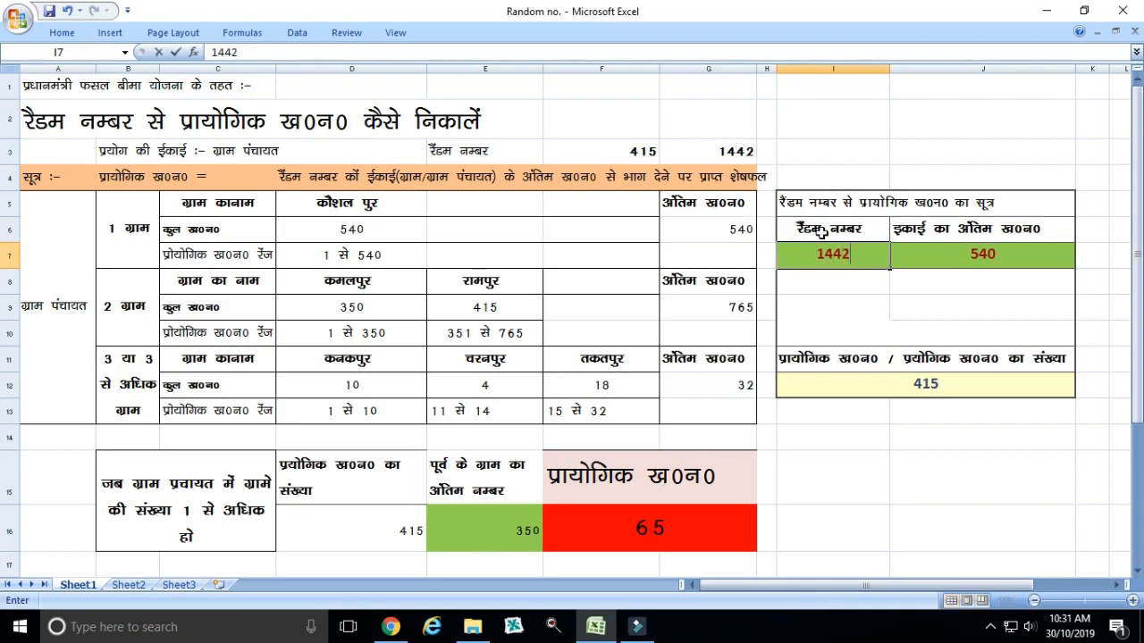
key("Return")
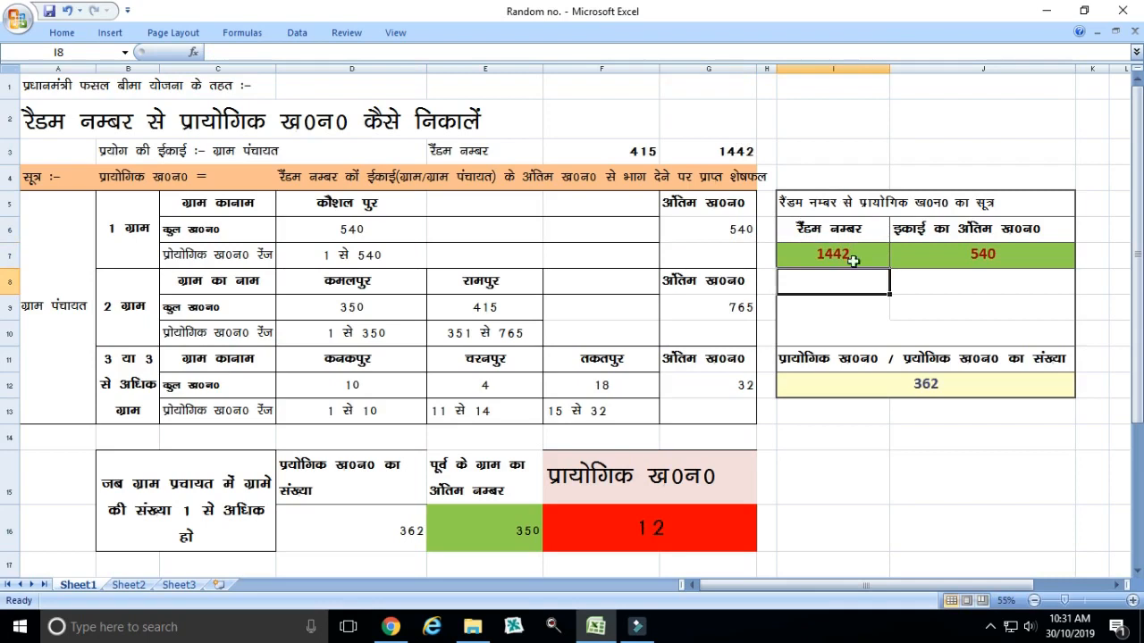
Examine the calculated result in I12 against the last khasra number and the one-village block in rows 5 to 7.
left_click(1015, 255)
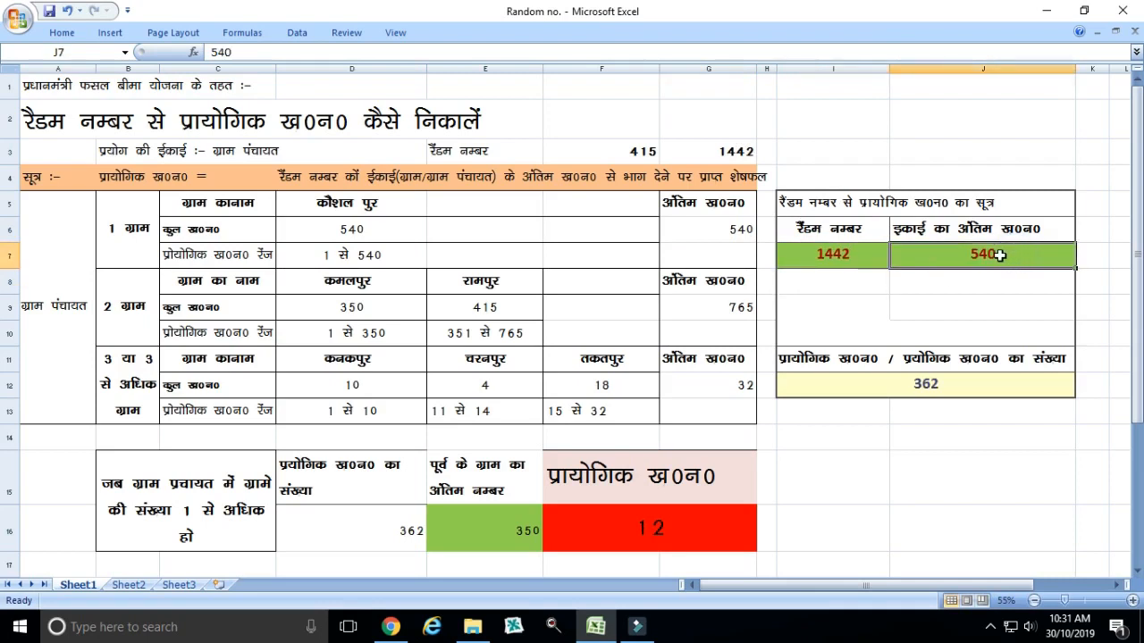
left_click(929, 384)
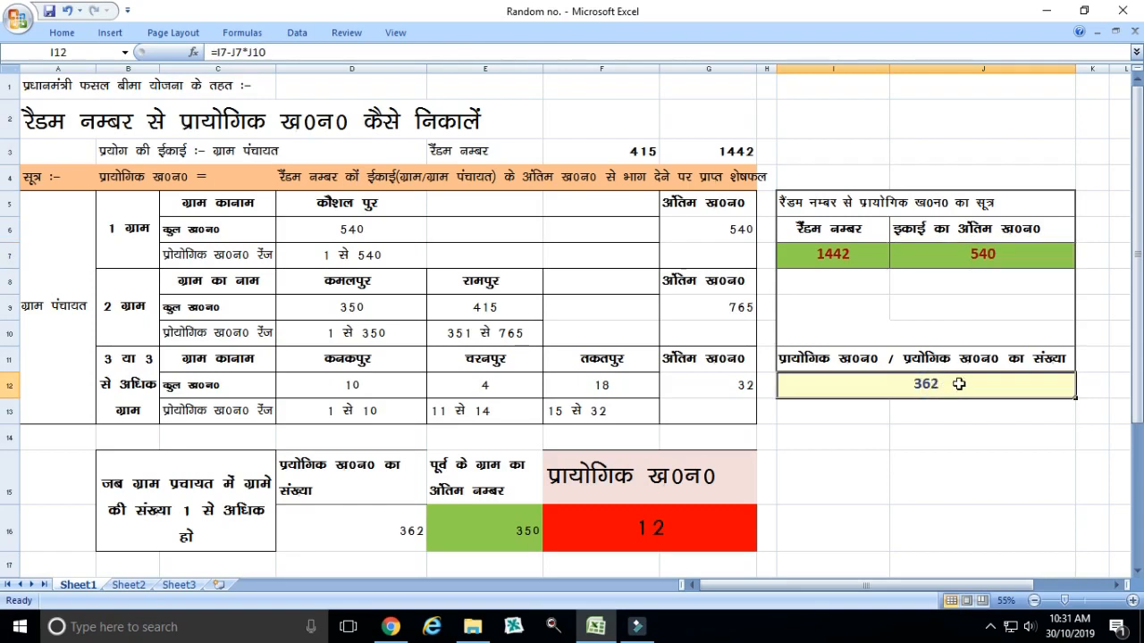
left_click(957, 383)
left_click(952, 407)
left_click(953, 386)
left_click(361, 224)
left_click_drag(228, 202, 240, 252)
left_click_drag(132, 208, 689, 232)
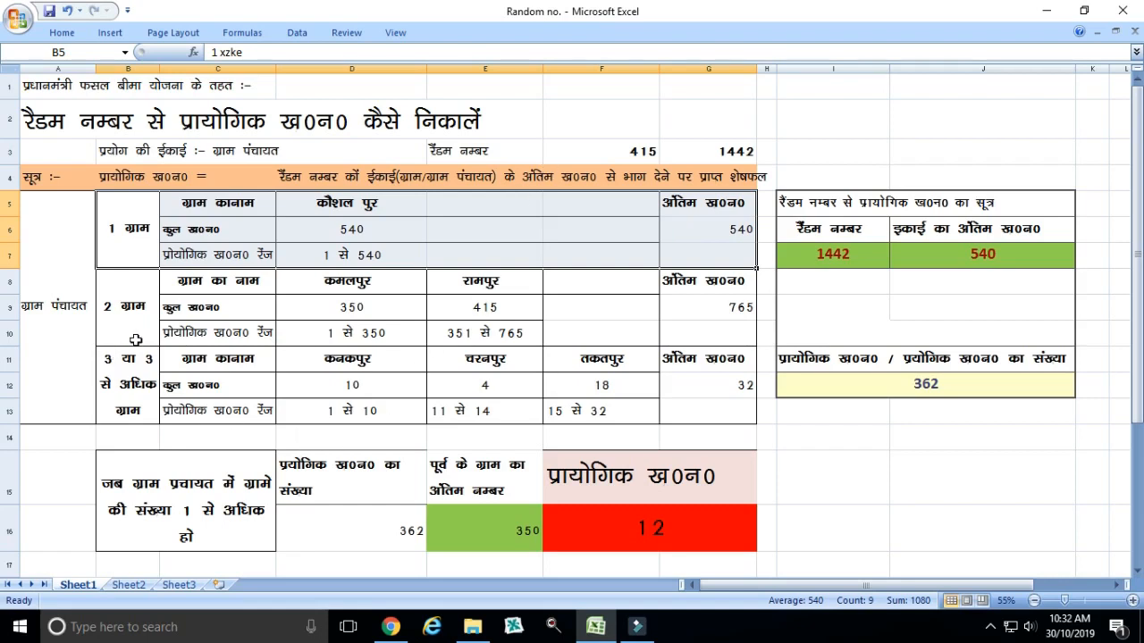
Compare the two villages कमलपुर and रामपुर and their order in the two-village block.
left_click(323, 285)
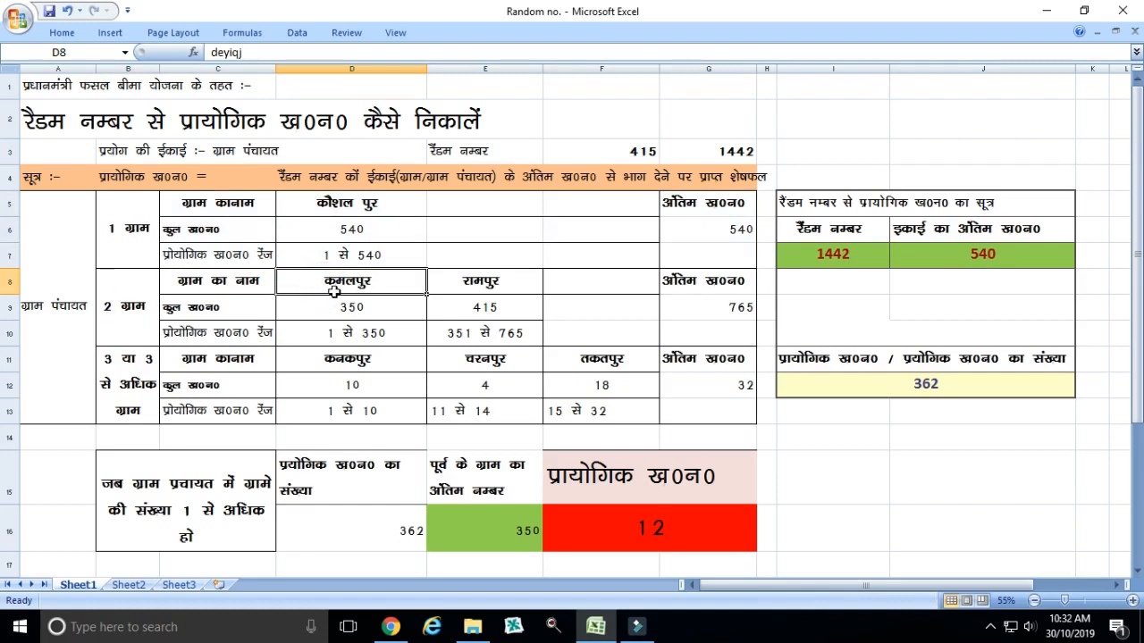
left_click(459, 285)
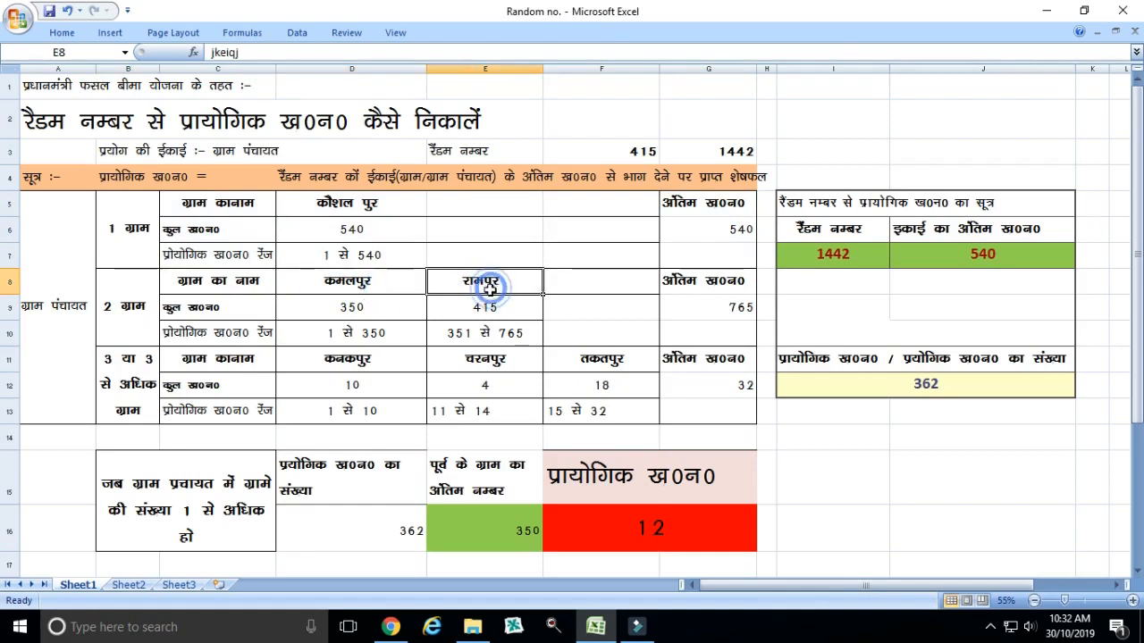
left_click(395, 289)
left_click(471, 285)
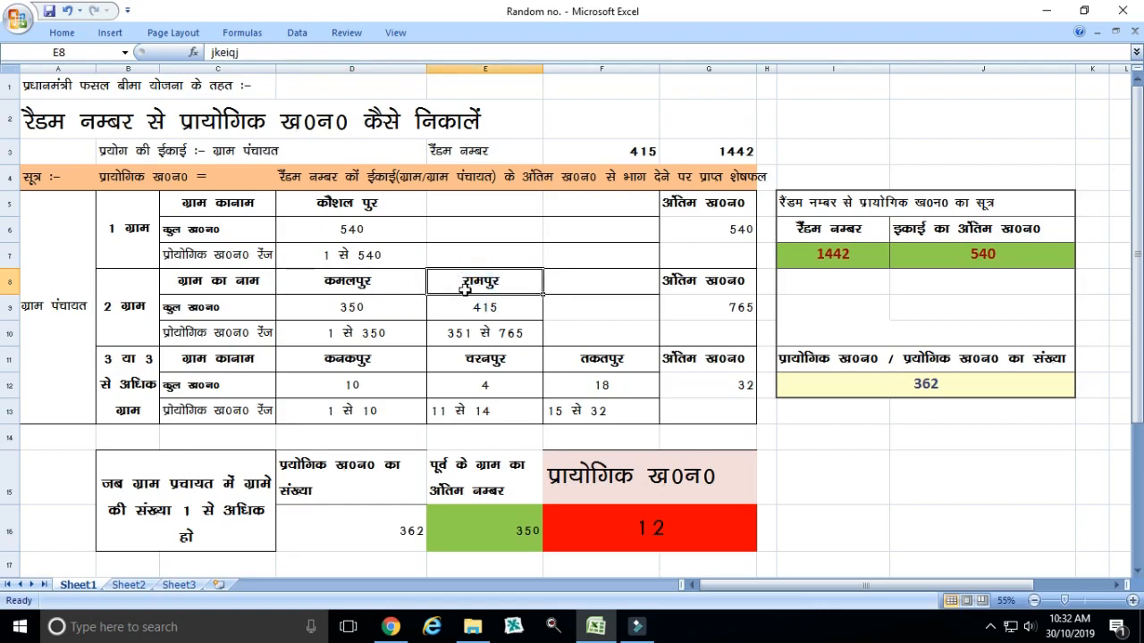
left_click(344, 288)
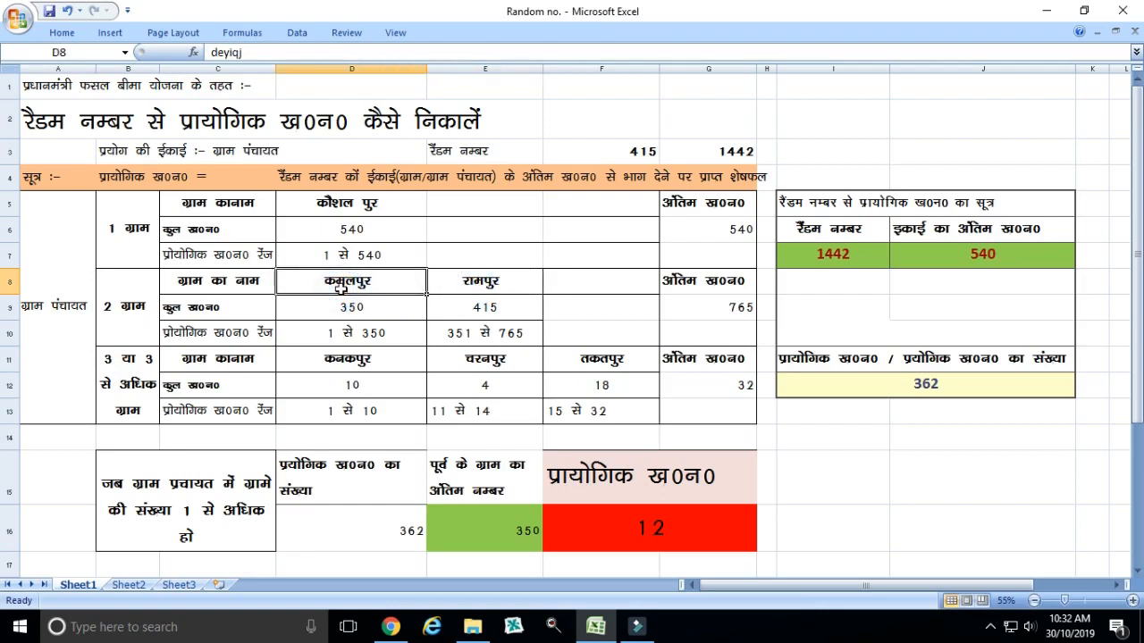
left_click(449, 289)
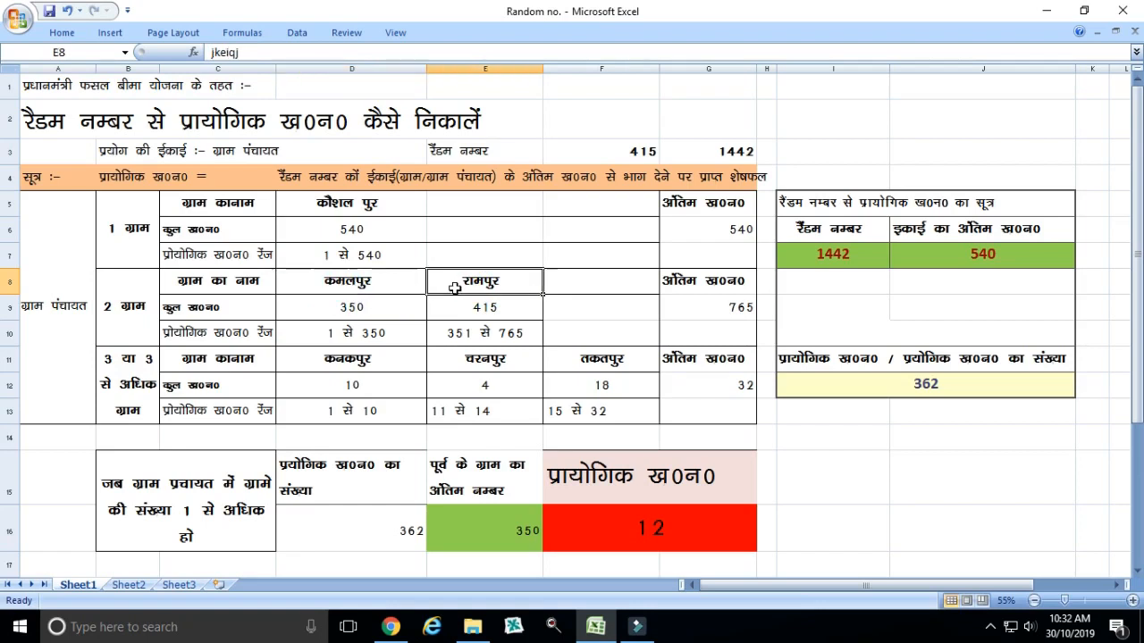
left_click(406, 288)
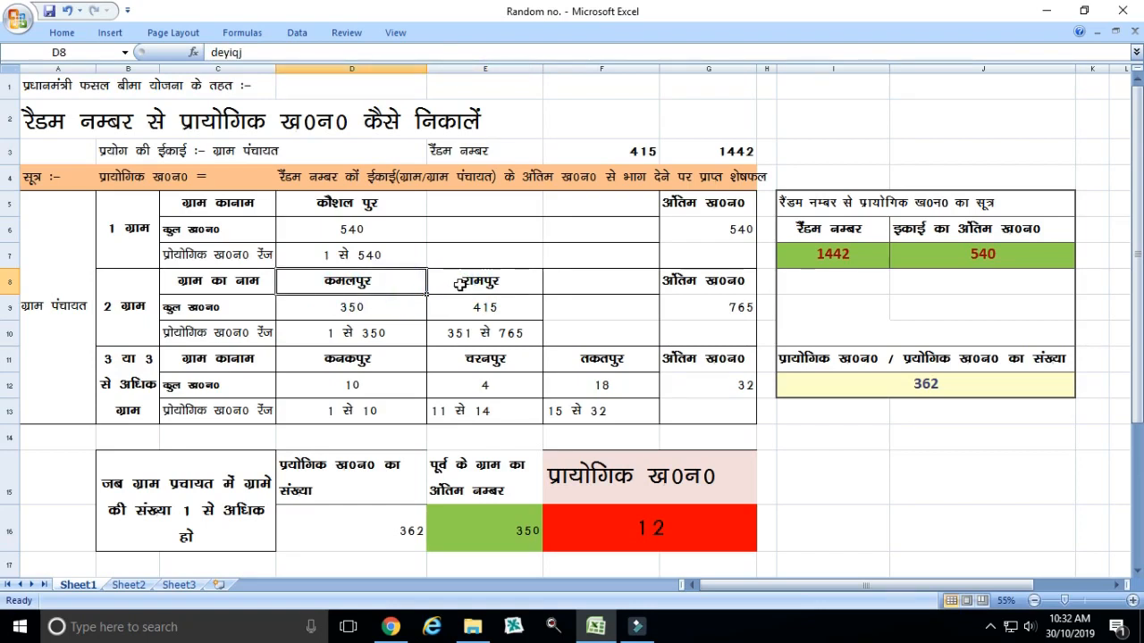
left_click(459, 284)
left_click(408, 286)
left_click(462, 284)
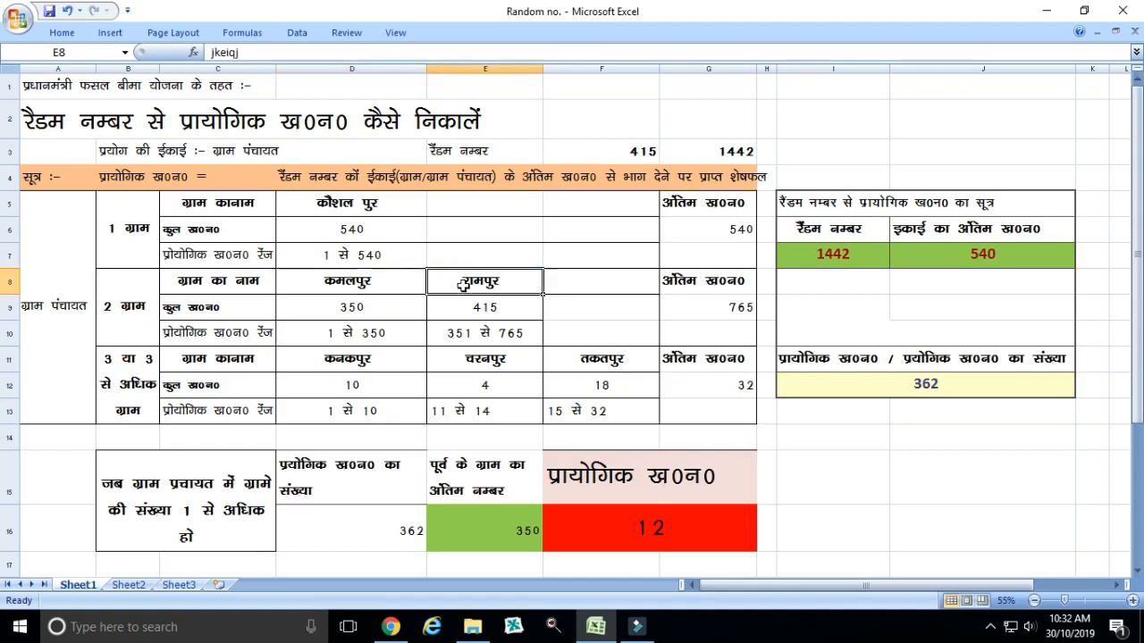
left_click(394, 288)
left_click(464, 285)
left_click(413, 285)
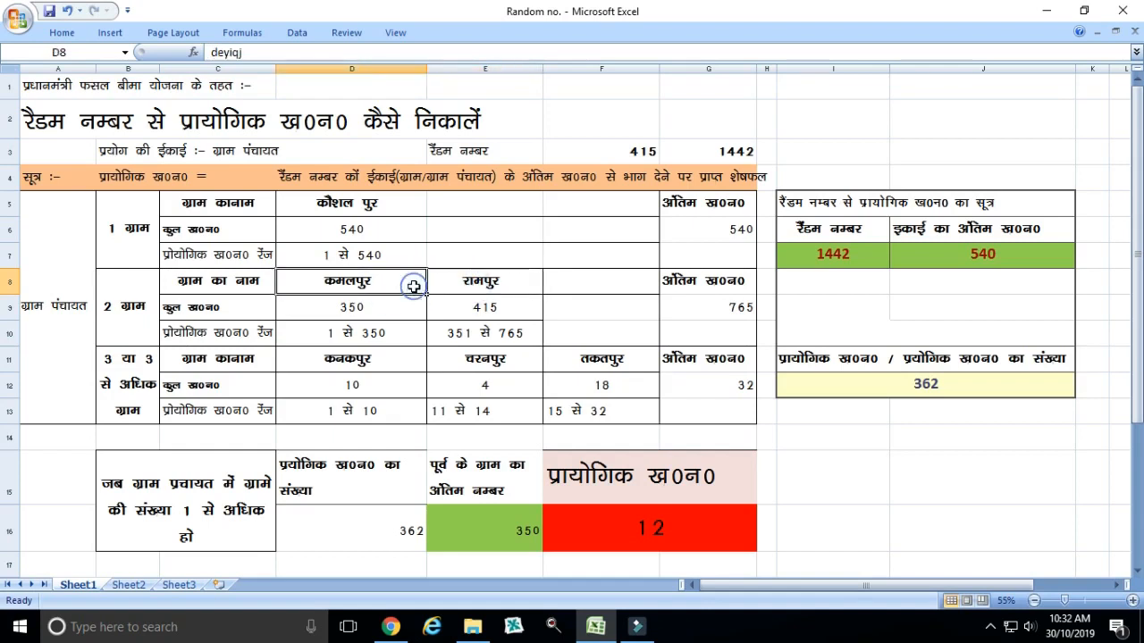
left_click(466, 283)
left_click(414, 285)
left_click(483, 283)
left_click(402, 291)
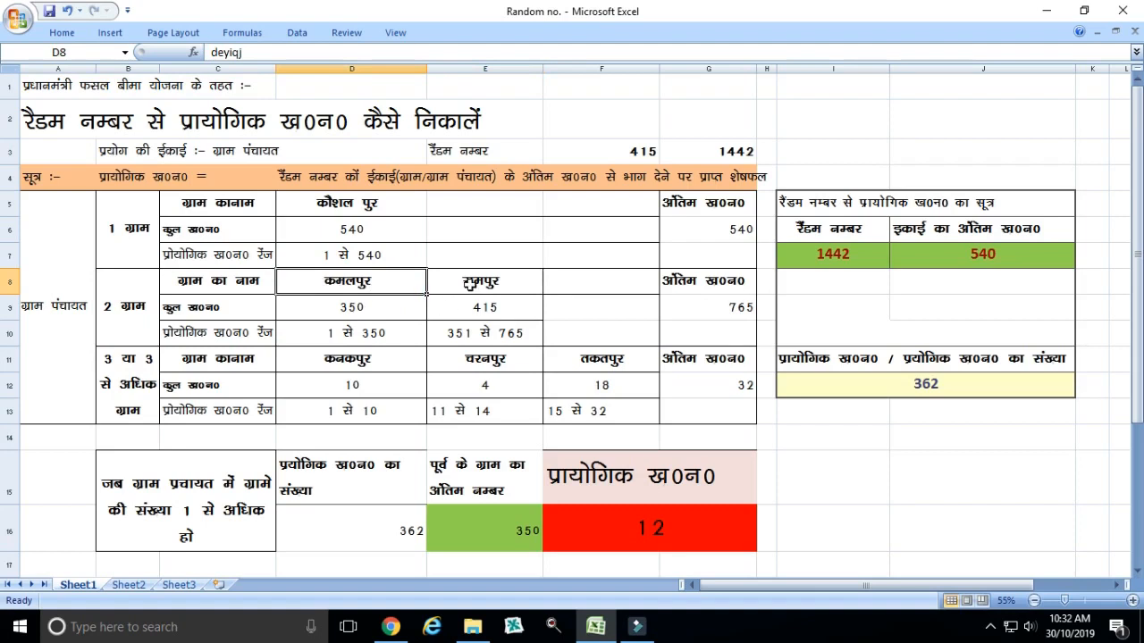
Examine the two-village block in rows 8 to 10, comparing the names, total khasra numbers and ranges of कमलपुर and रामपुर.
left_click(471, 284)
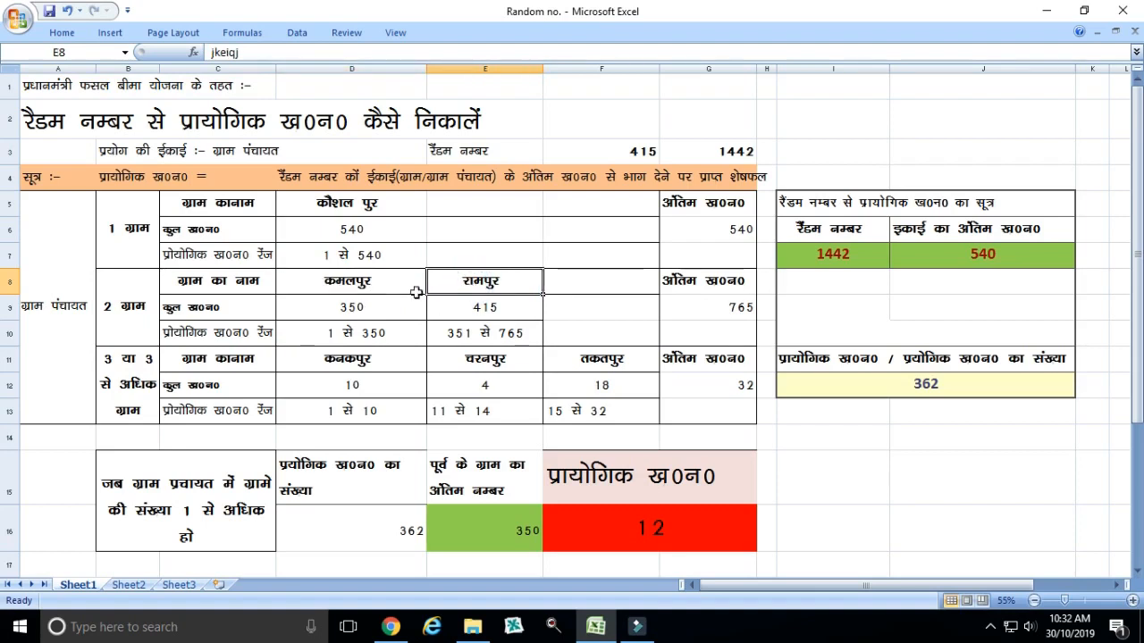
left_click_drag(234, 284, 237, 322)
left_click(322, 329)
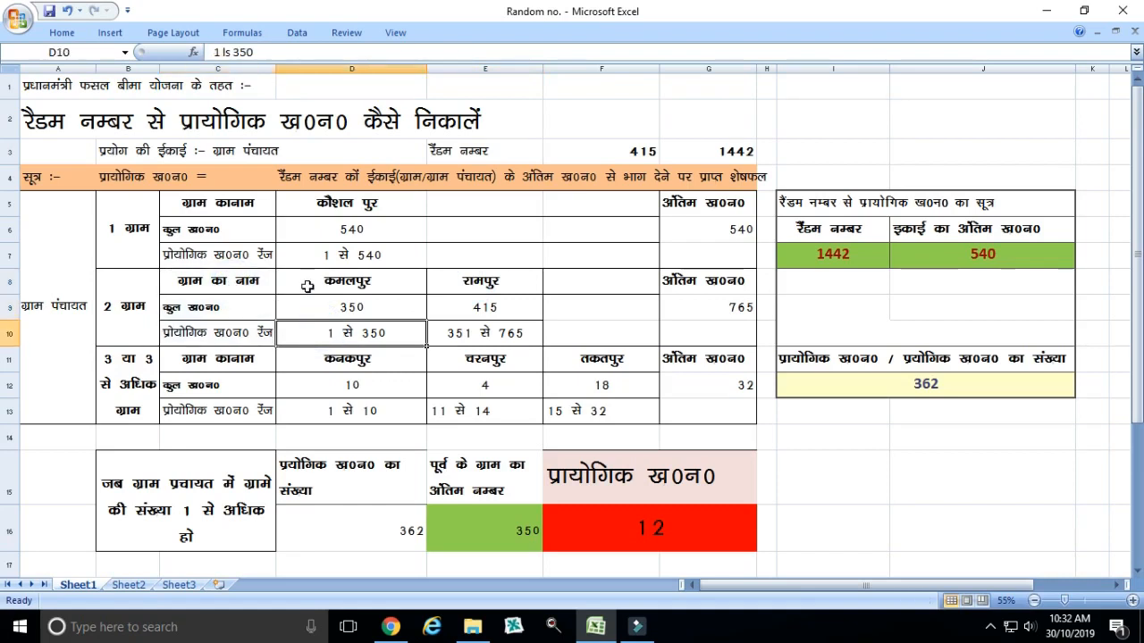
left_click_drag(315, 280, 447, 313)
left_click(359, 333)
left_click(380, 280)
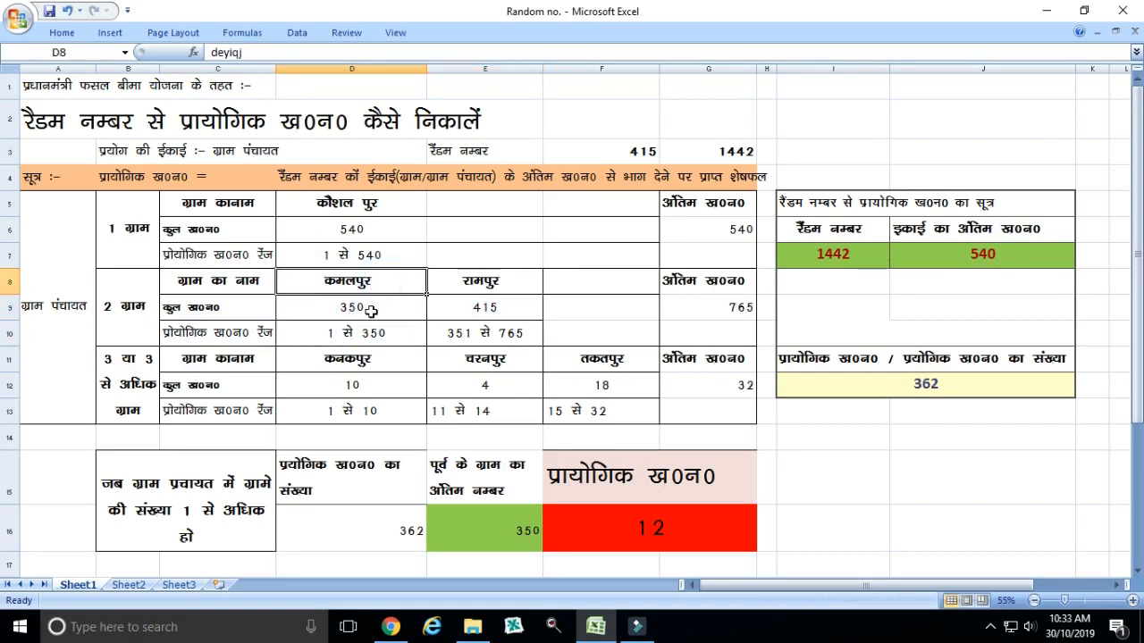
left_click(371, 310)
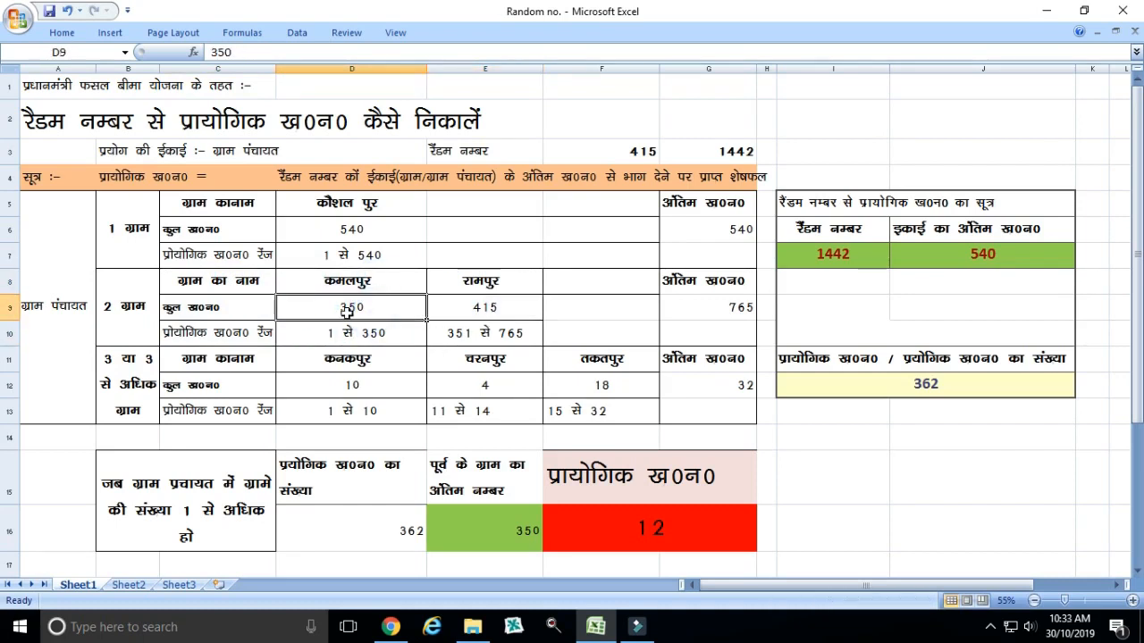
left_click(480, 282)
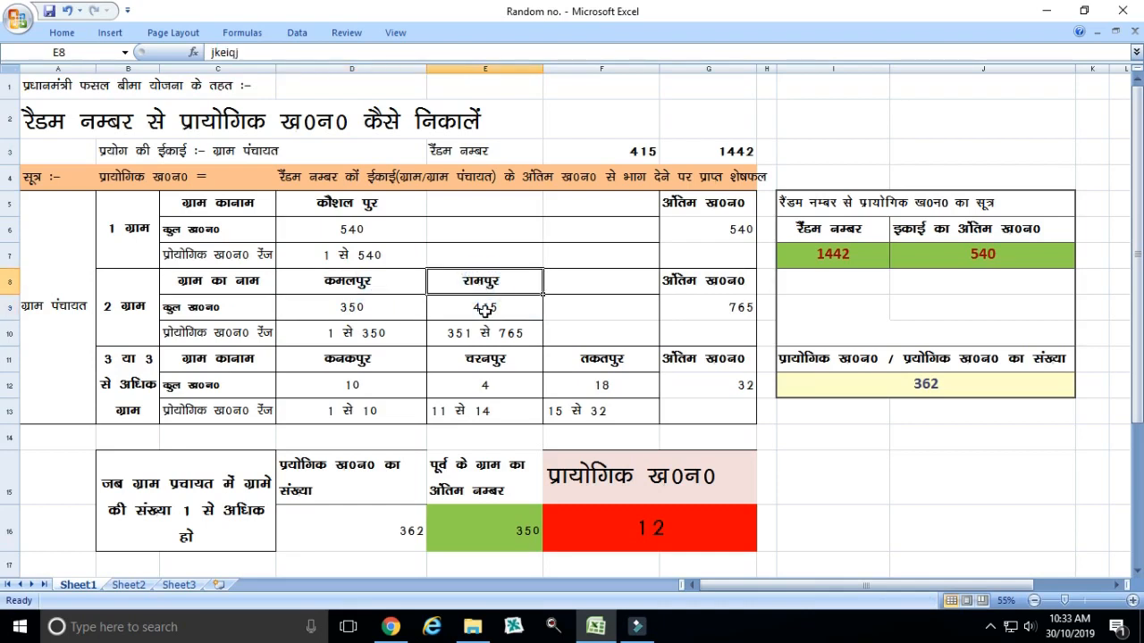
Set रामपुर's total khasra number to 412 and correct its experimental khasra range to 351 से 762.
left_click(485, 309)
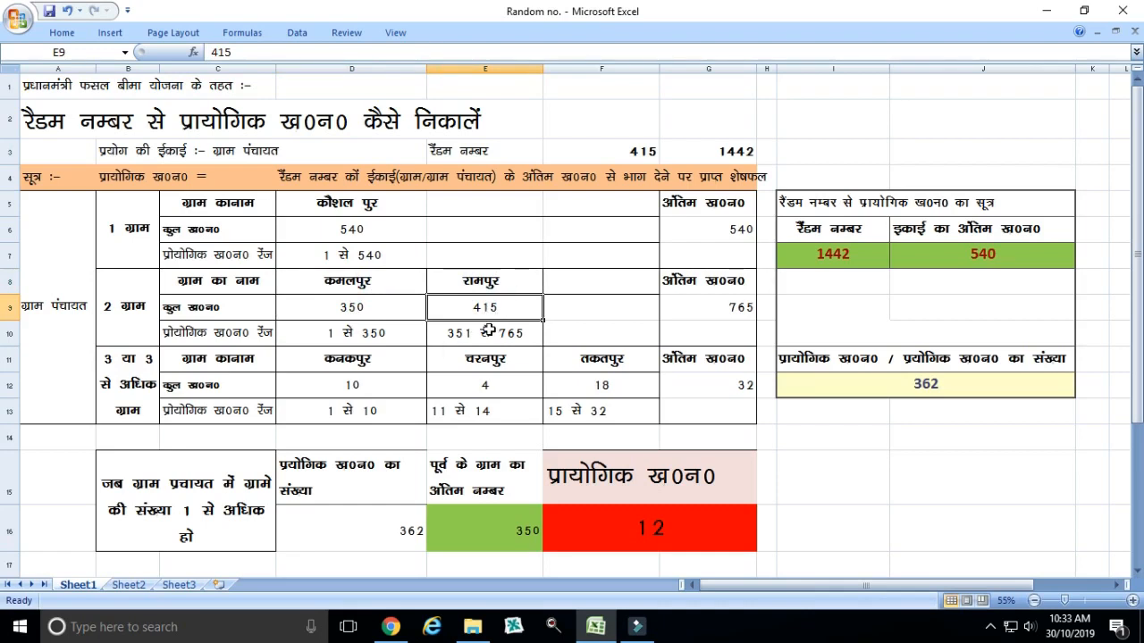
type("412")
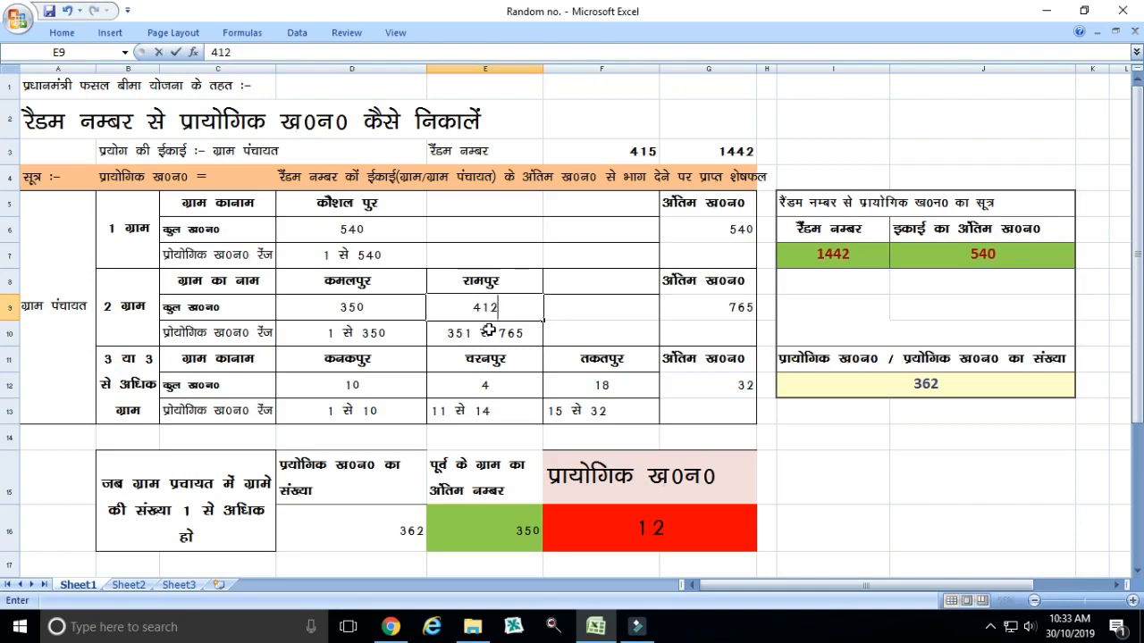
key("Return")
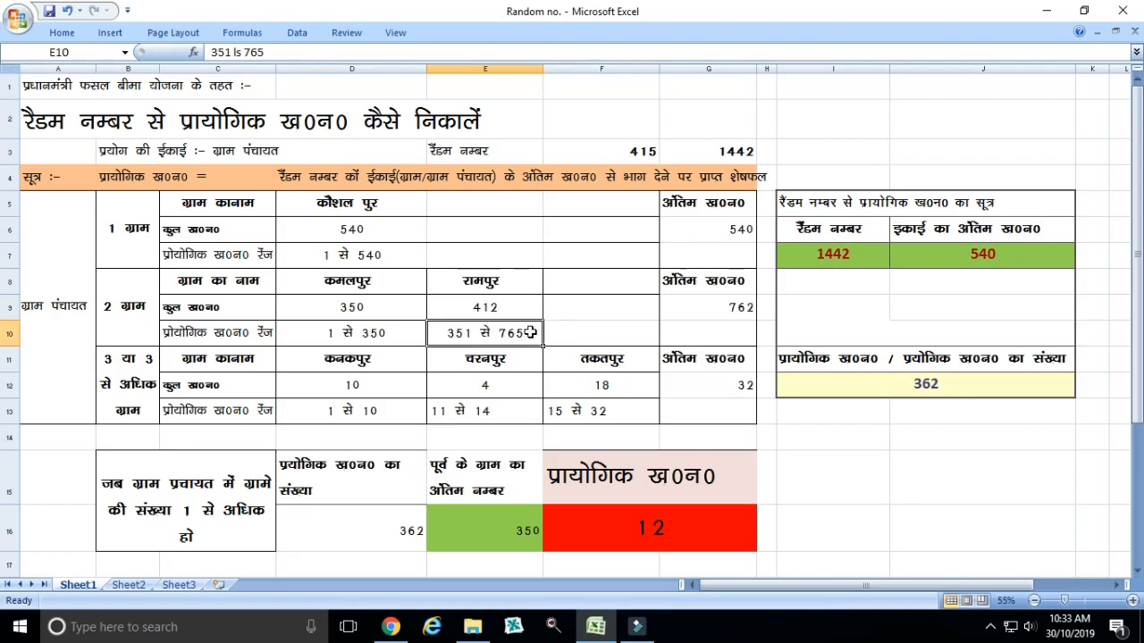
double_click(530, 332)
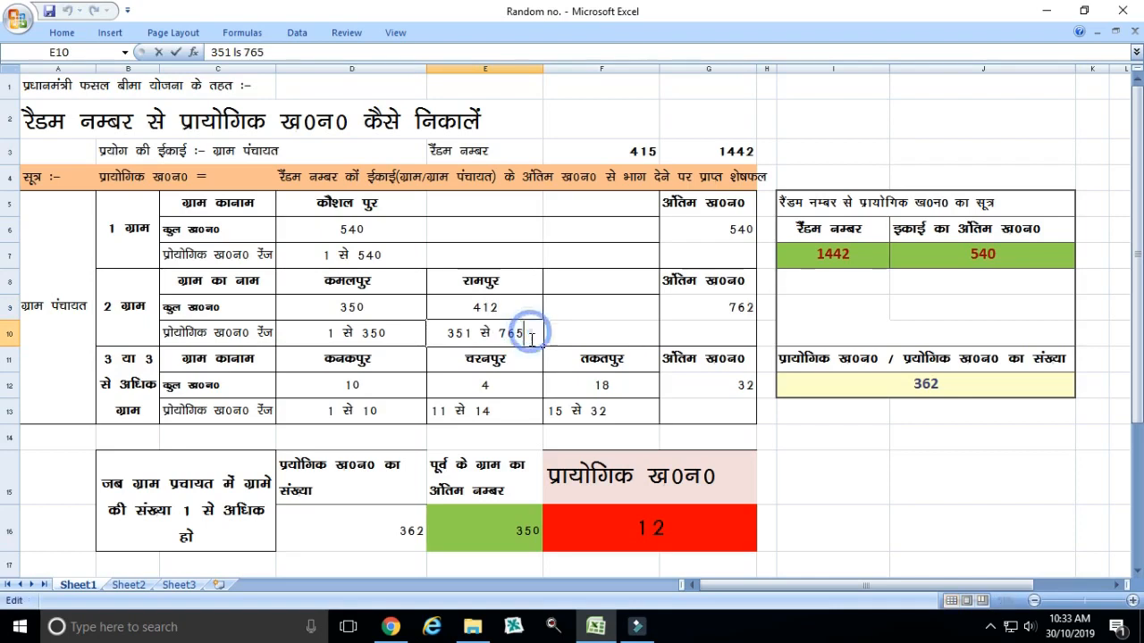
key("BackSpace")
type("2")
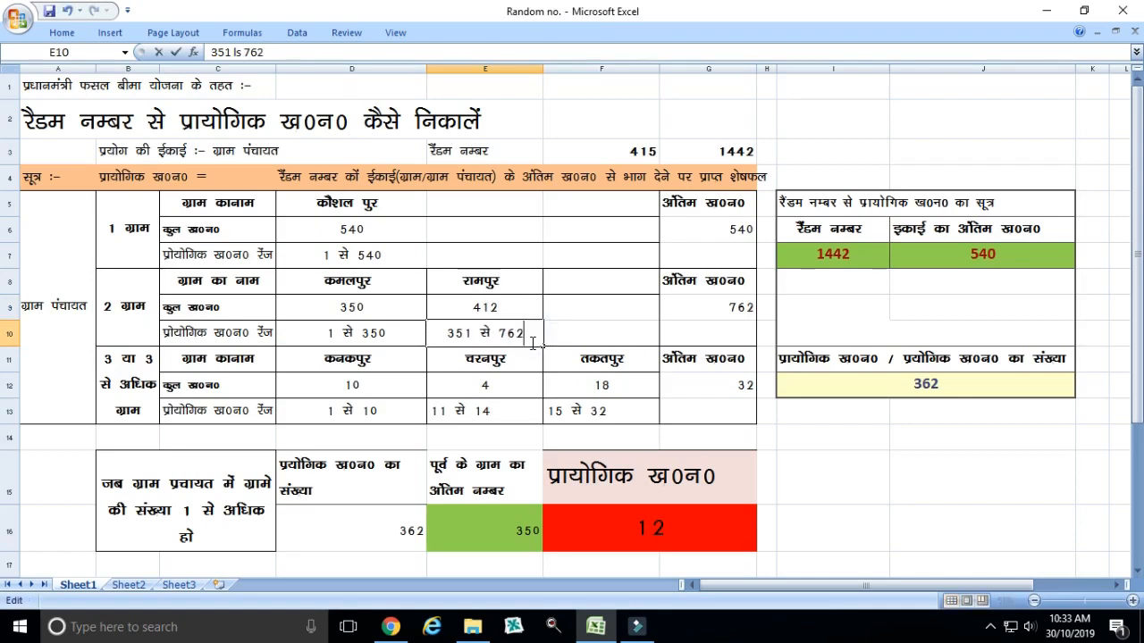
left_click(582, 312)
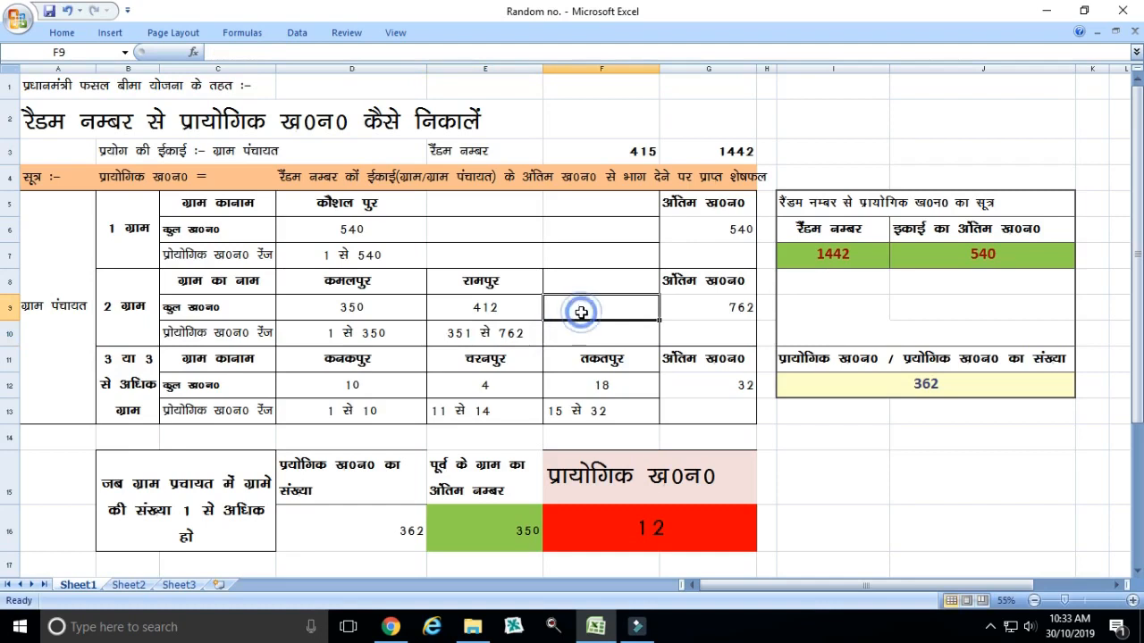
Check the two-village last khasra number in G9 and set the formula table's random number to 415, the first one listed in row 3.
left_click(503, 304)
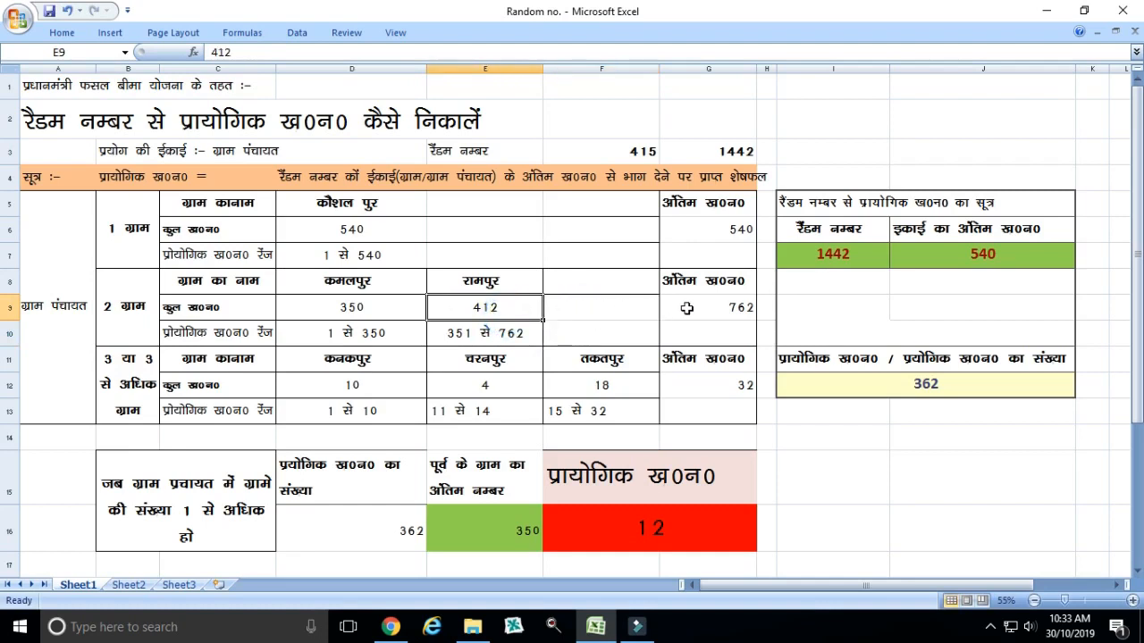
left_click(727, 307)
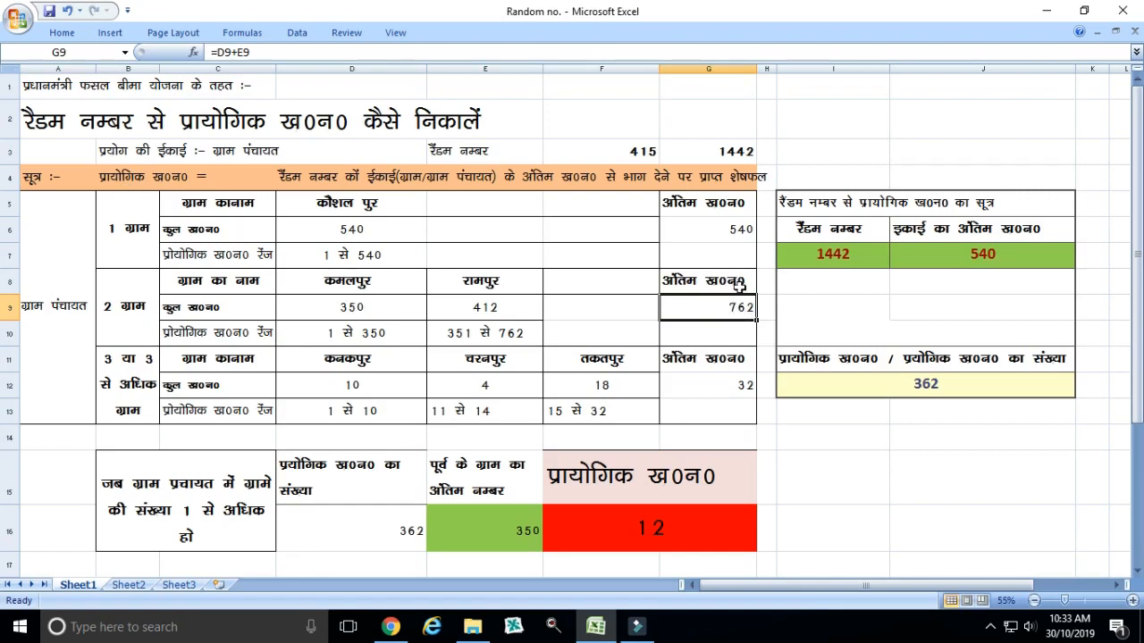
left_click(623, 146)
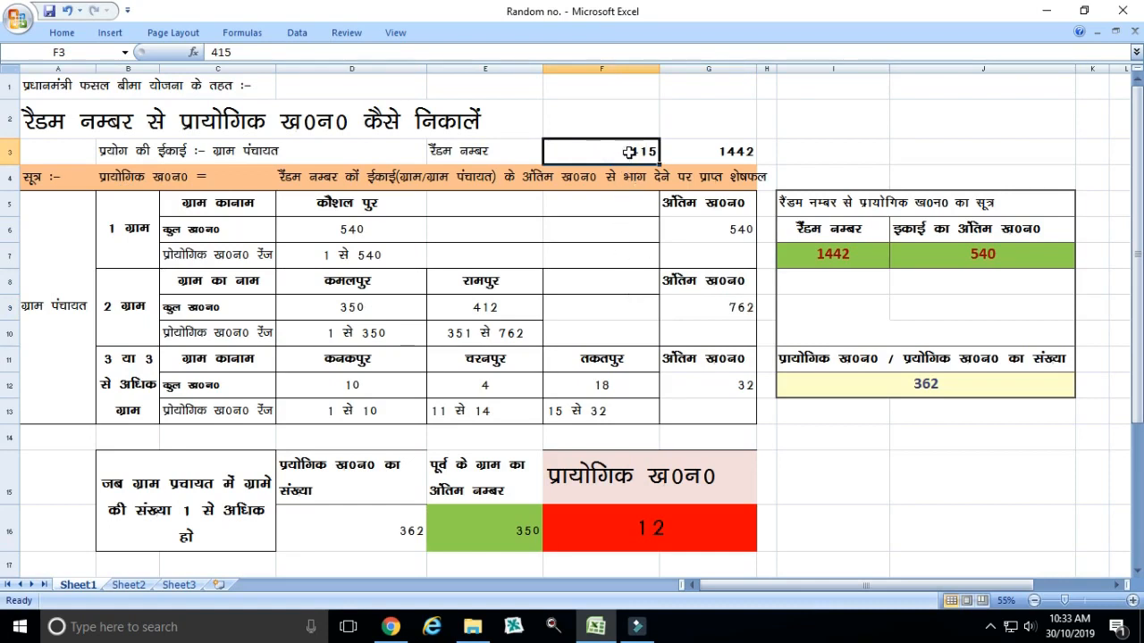
left_click(694, 304)
left_click(831, 253)
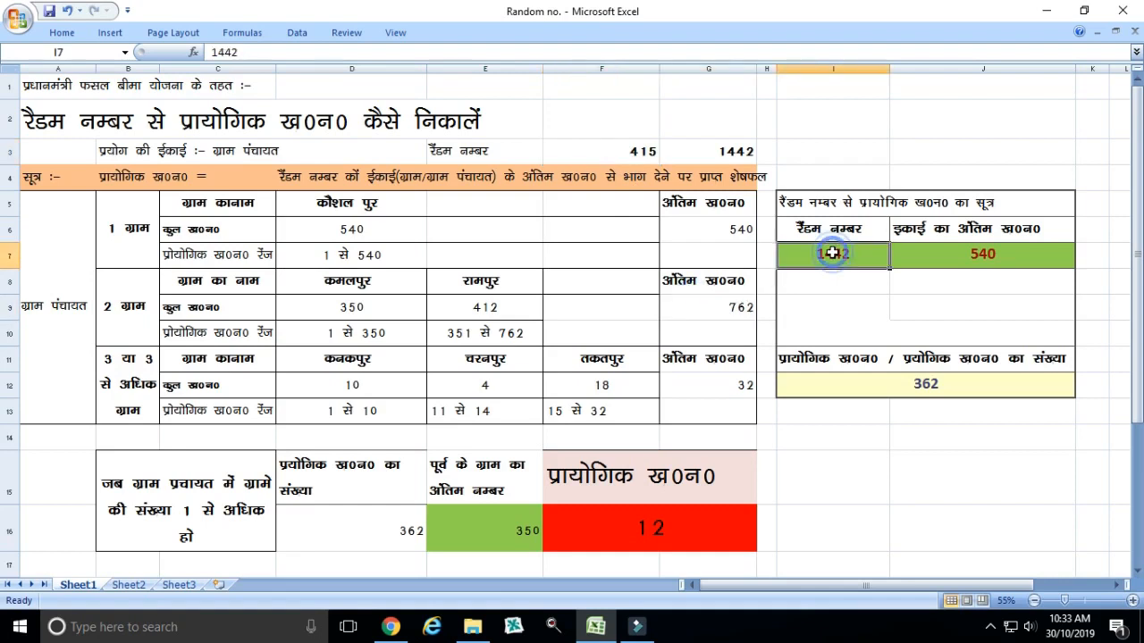
type("415")
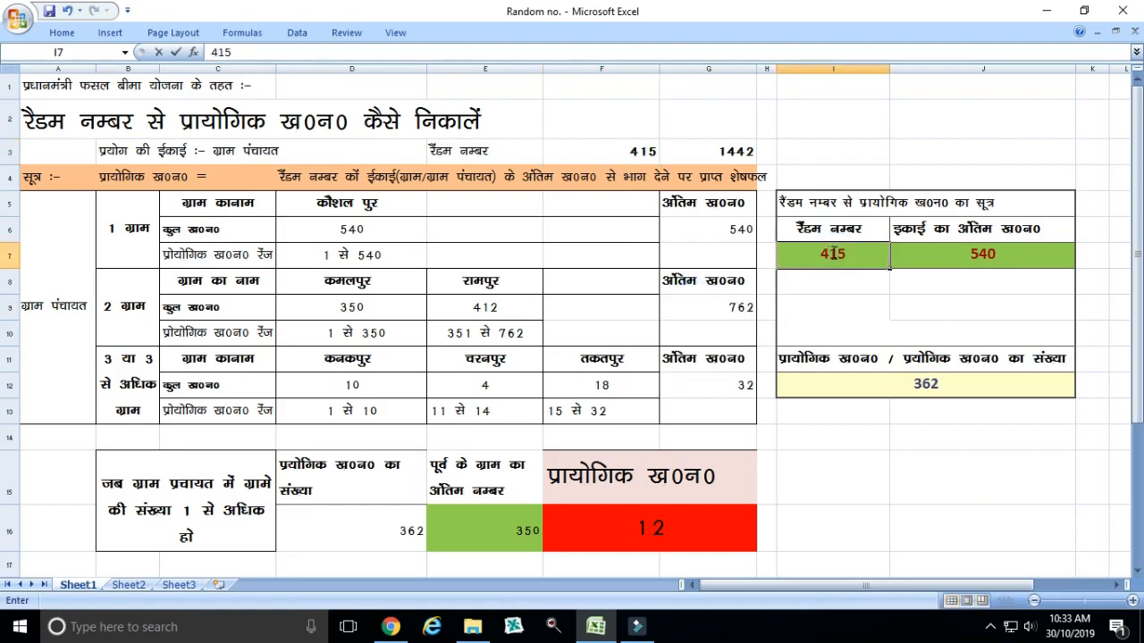
key("Return")
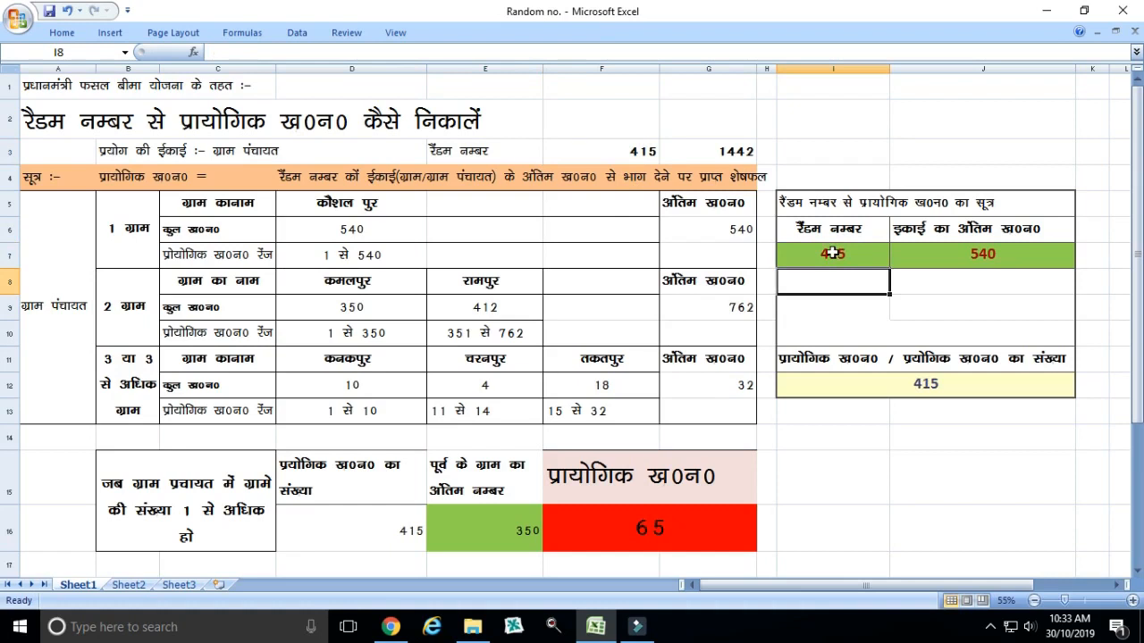
Set the unit's last khasra number in the formula table to 762, taken from the two-village block.
left_click(743, 308)
left_click(964, 259)
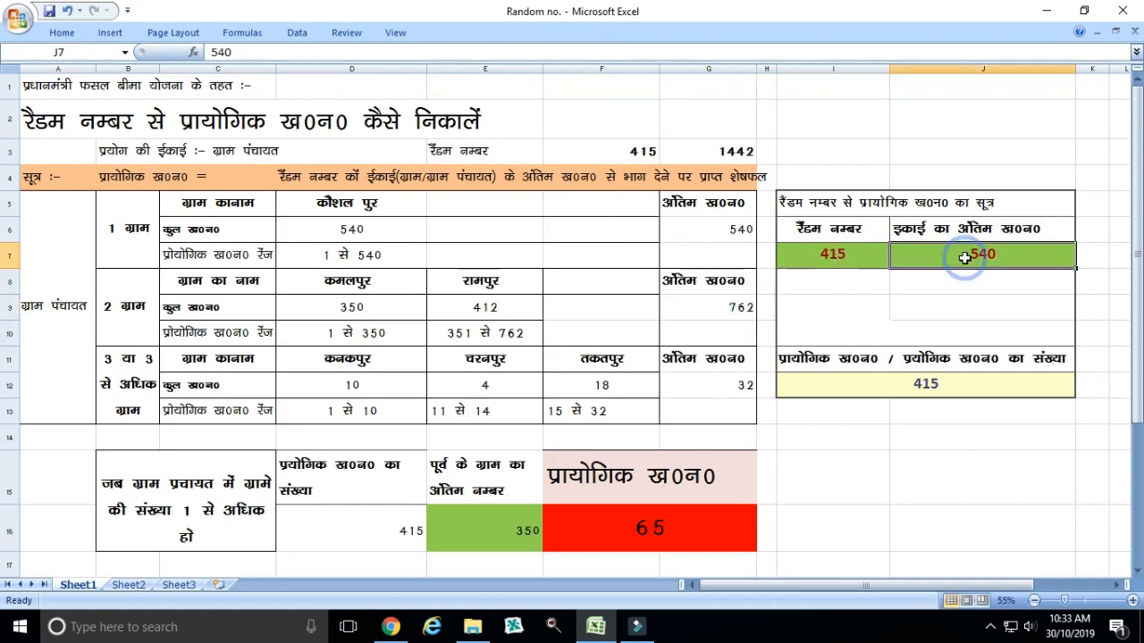
type("76")
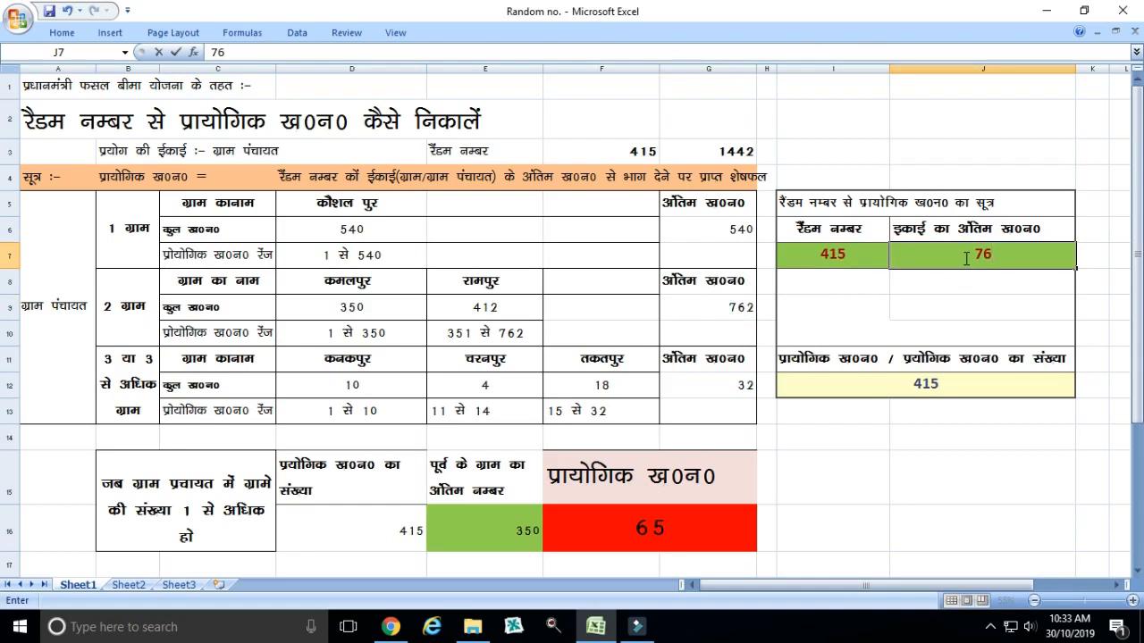
type("2")
key("Return")
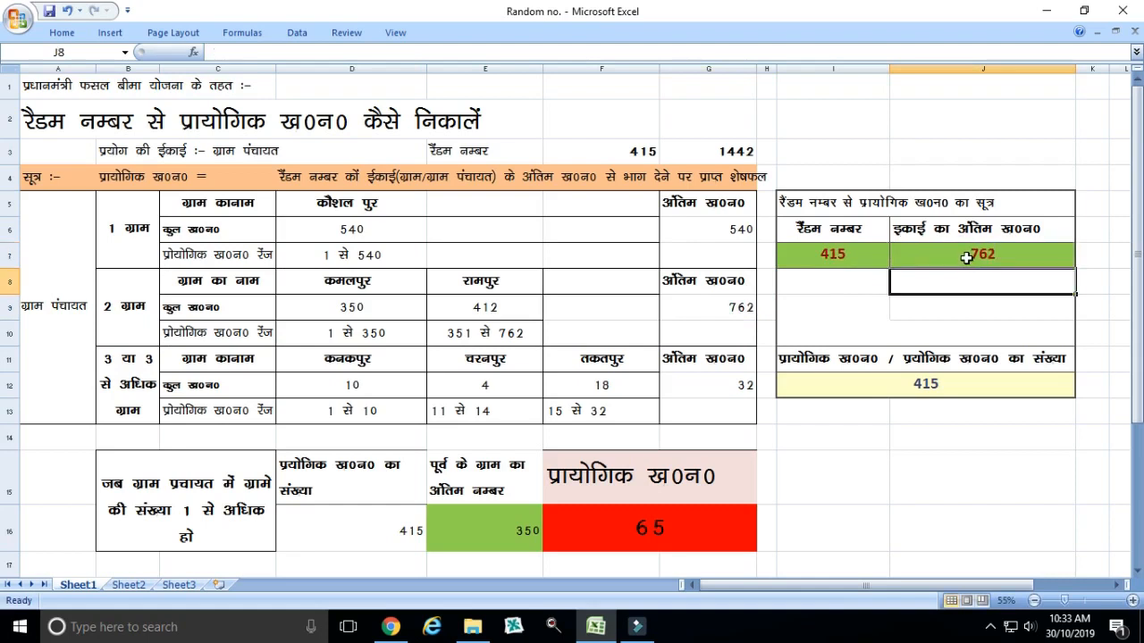
Check the formula in result cell I12 against the random number and last khasra number it uses.
left_click(831, 252)
left_click(961, 253)
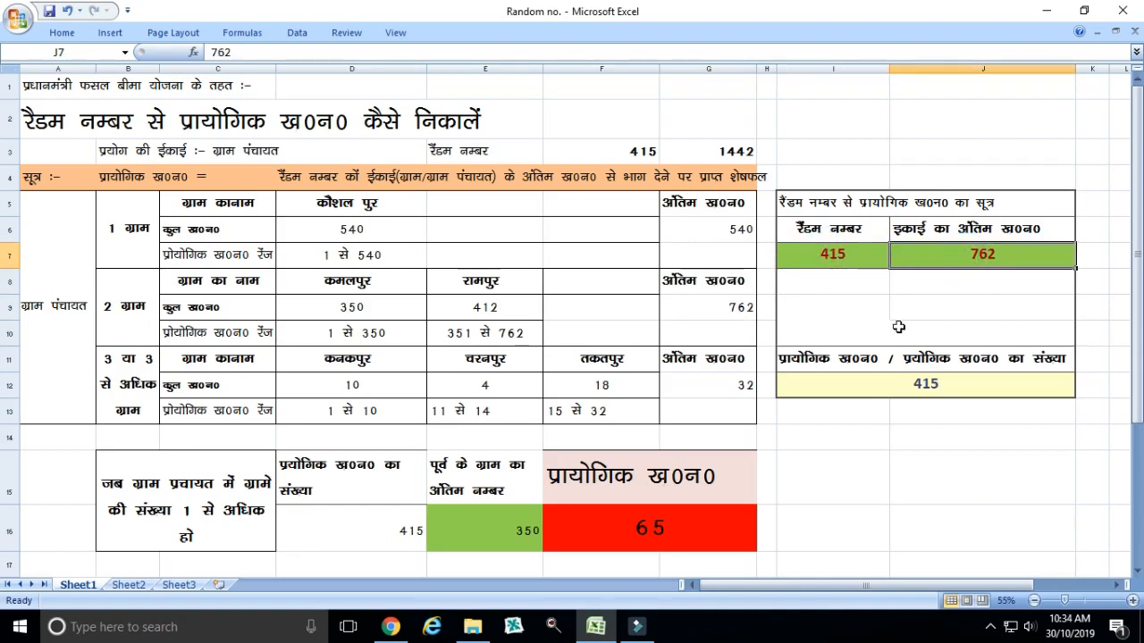
double_click(927, 393)
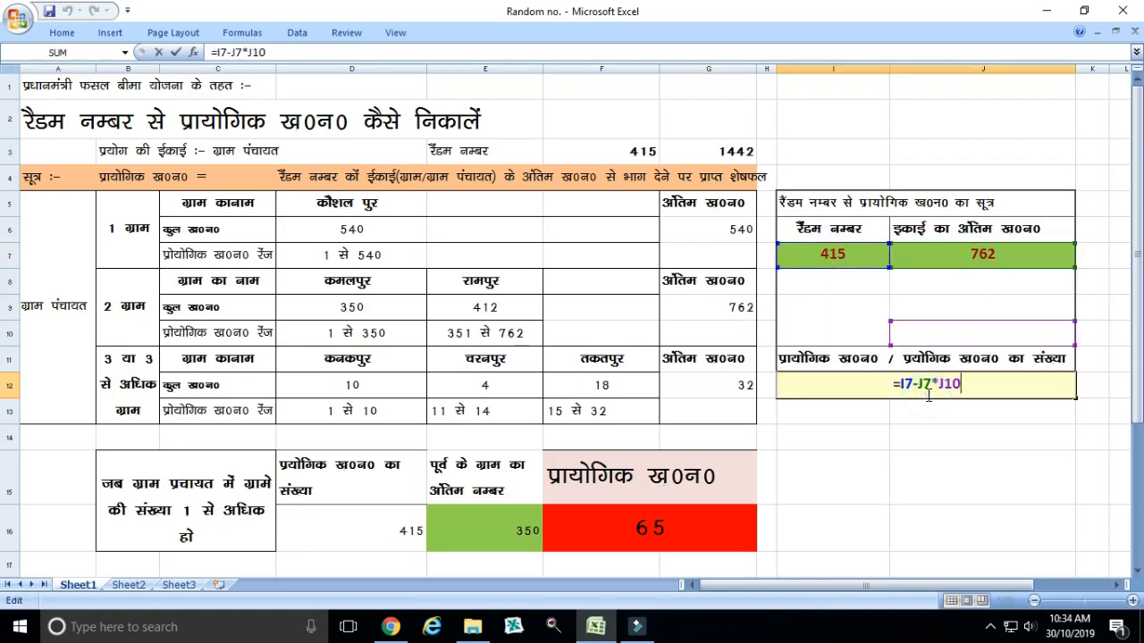
key("Return")
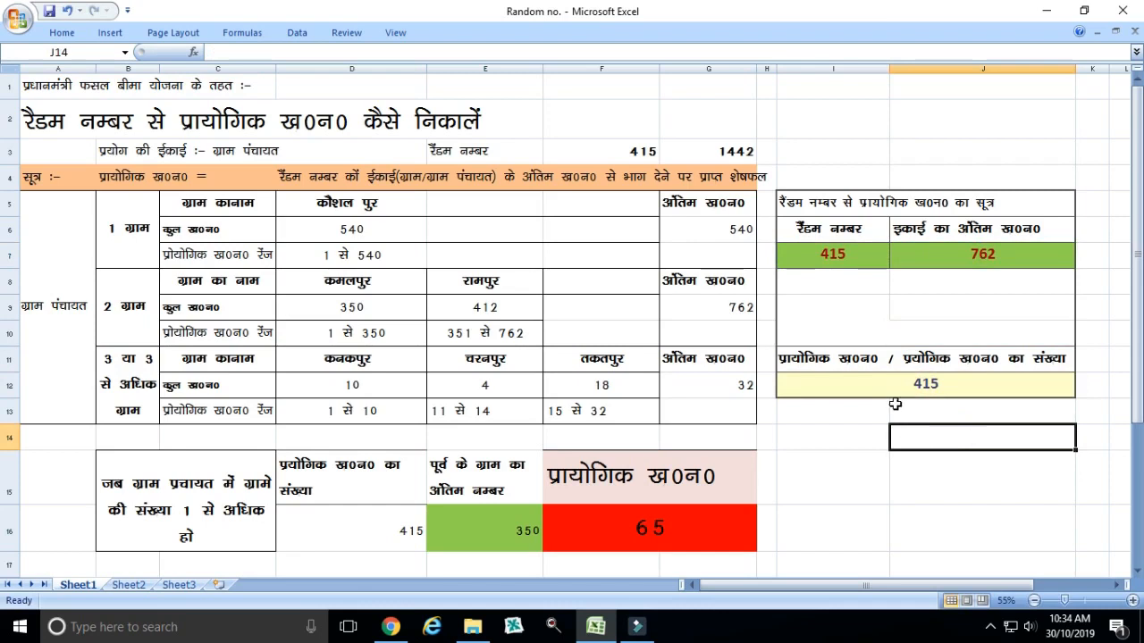
left_click(891, 387)
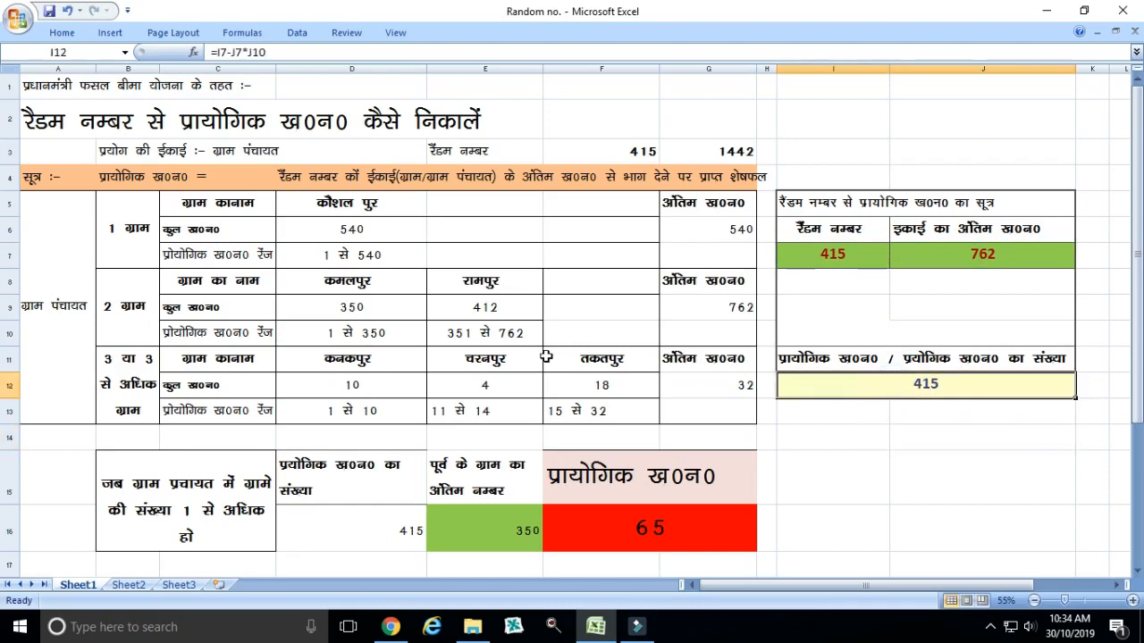
Compare the result in I12 with the khasra totals of कमलपुर and रामपुर and the previous village's last number in E16.
left_click(333, 288)
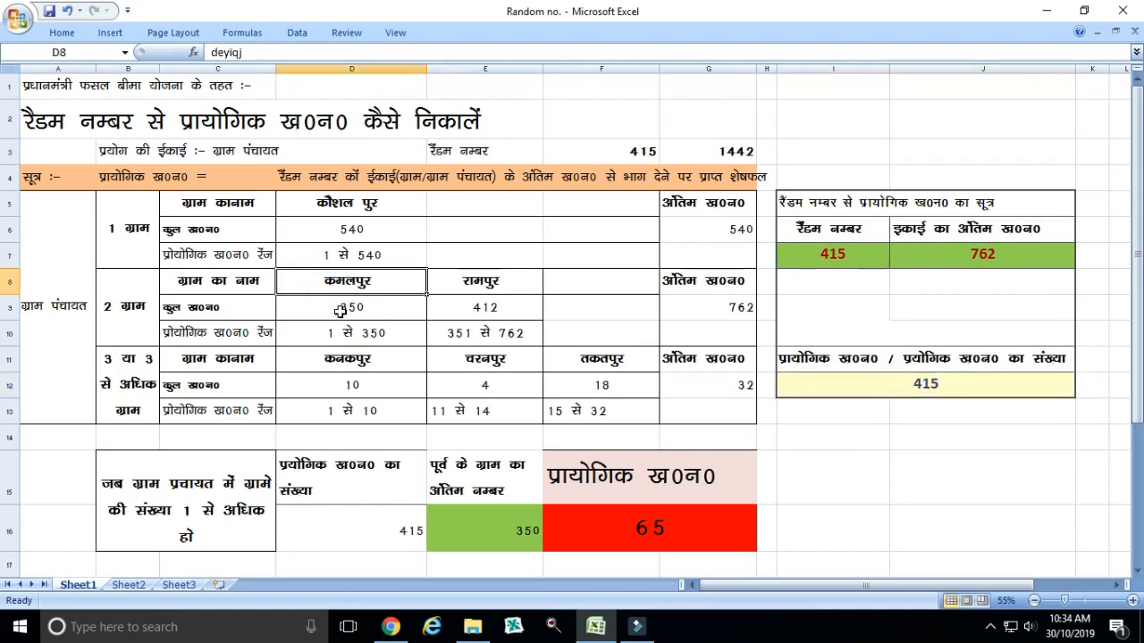
left_click(340, 310)
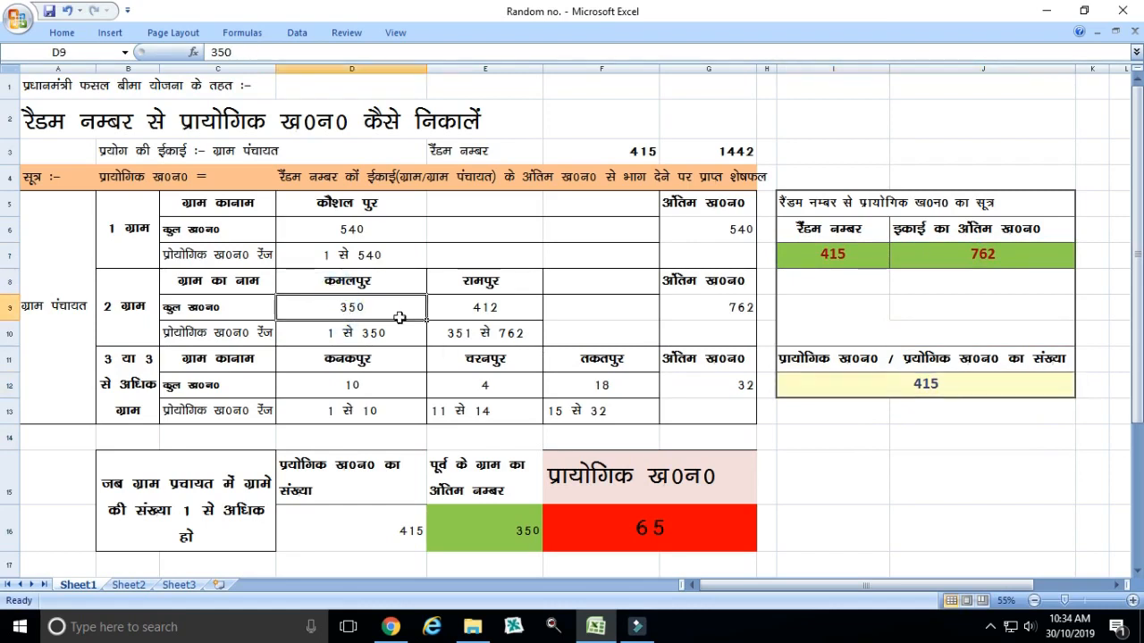
left_click(473, 283)
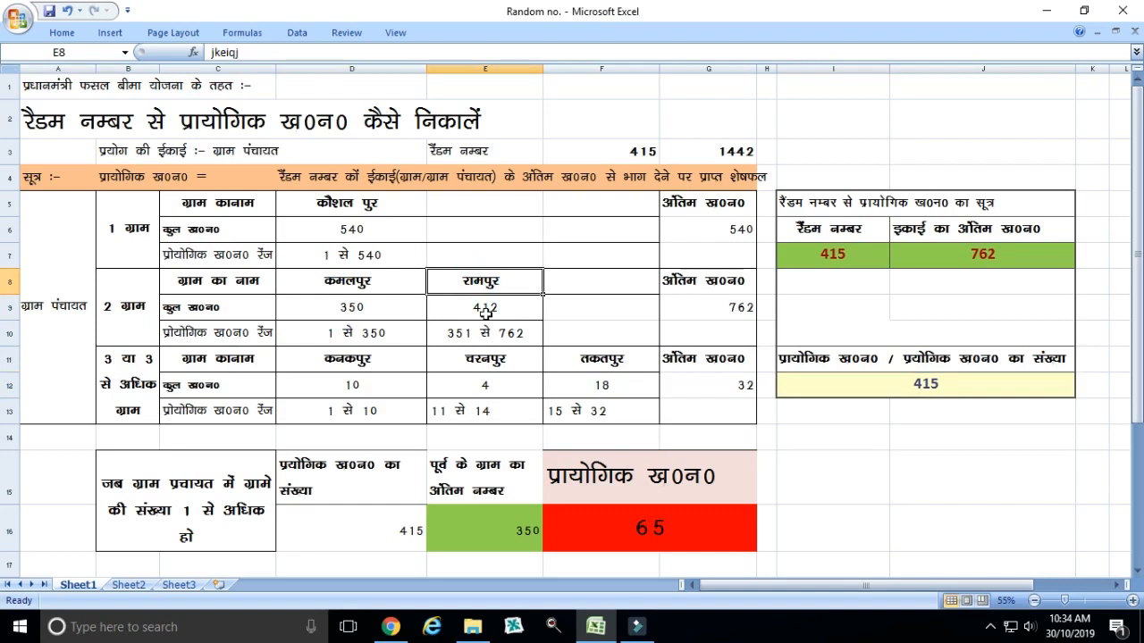
left_click(485, 311)
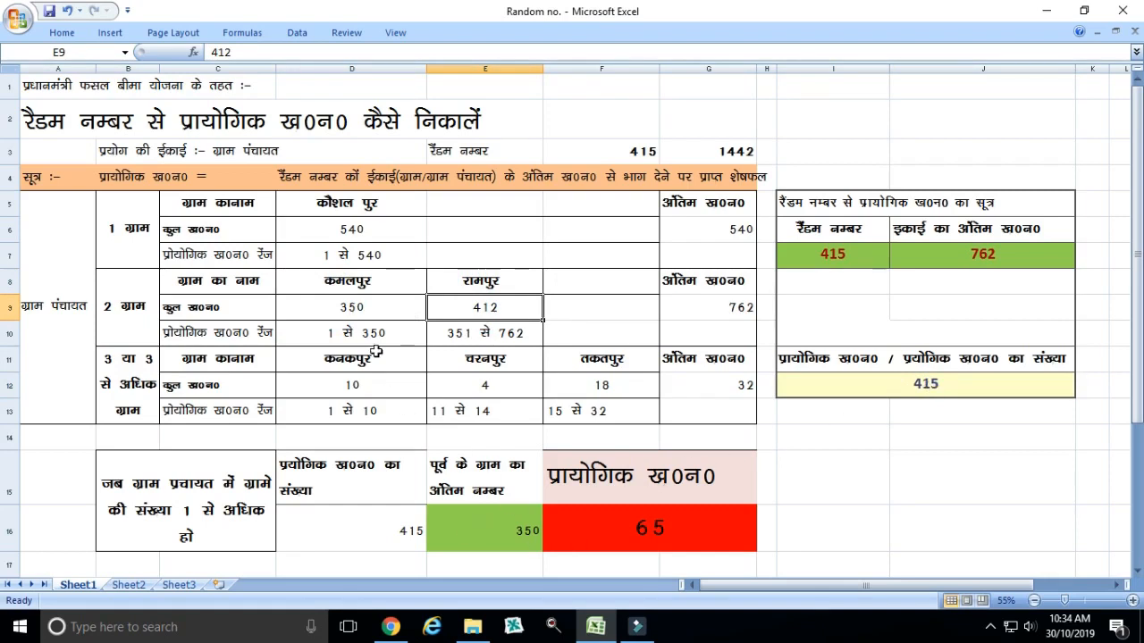
left_click(503, 515)
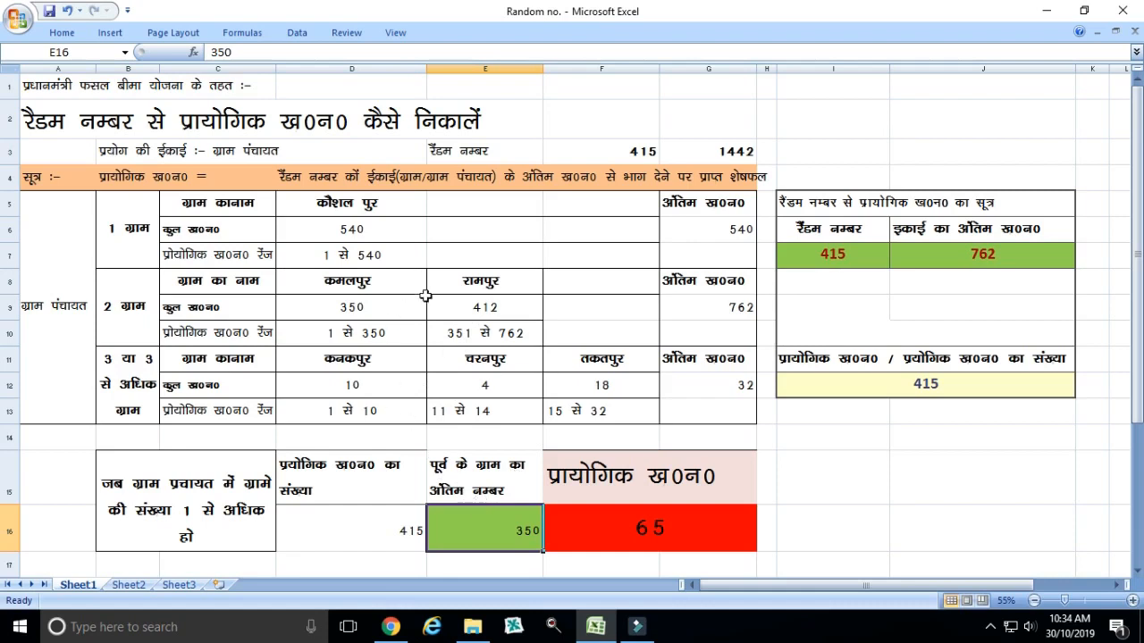
left_click(948, 388)
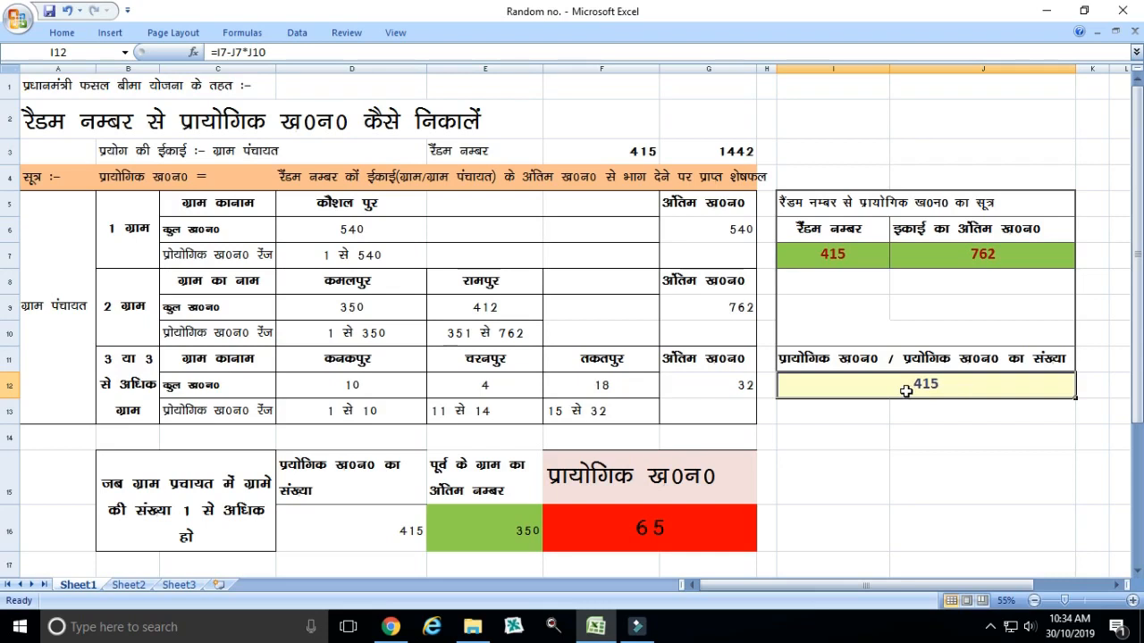
left_click(374, 310)
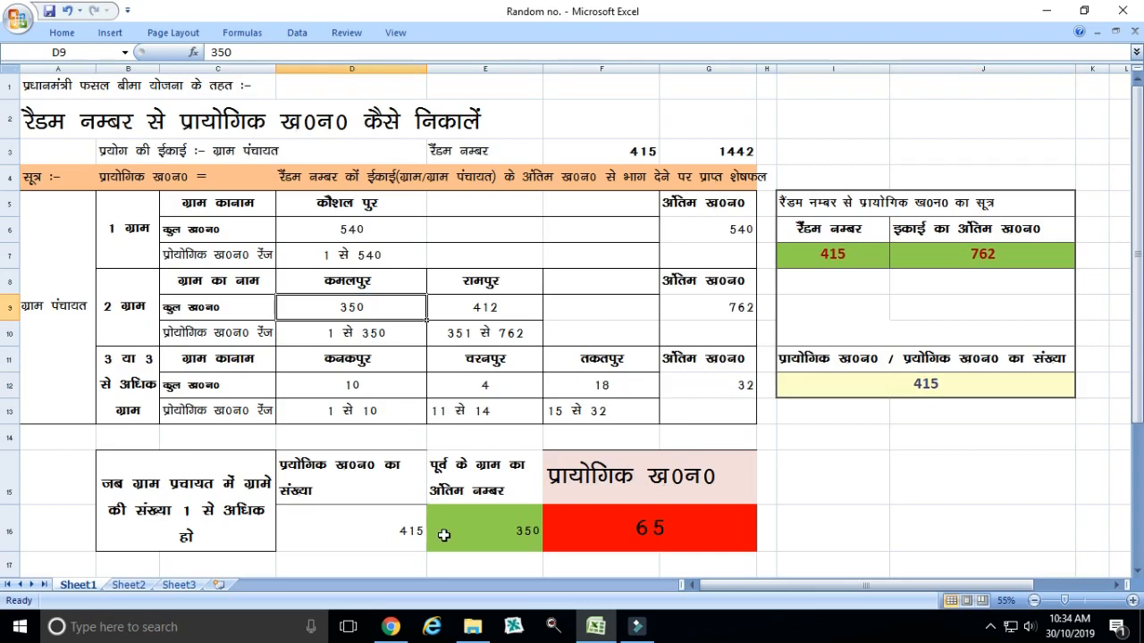
left_click(489, 531)
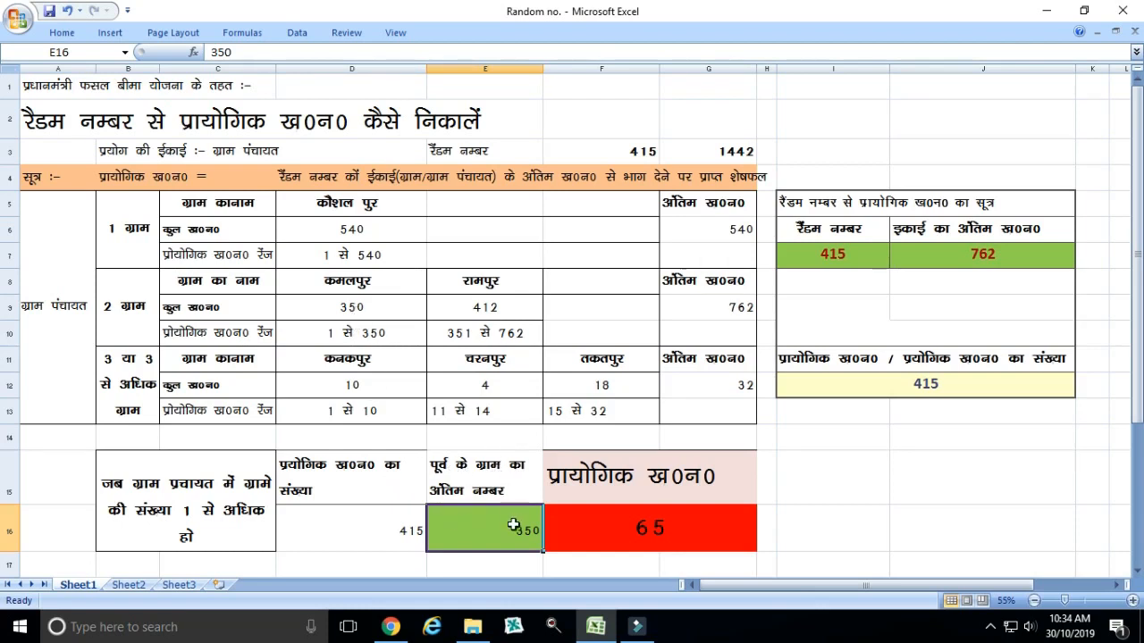
Re-enter 350 as कमलपुर's khasra total in D9 and as the previous village's last number in E16.
left_click(358, 308)
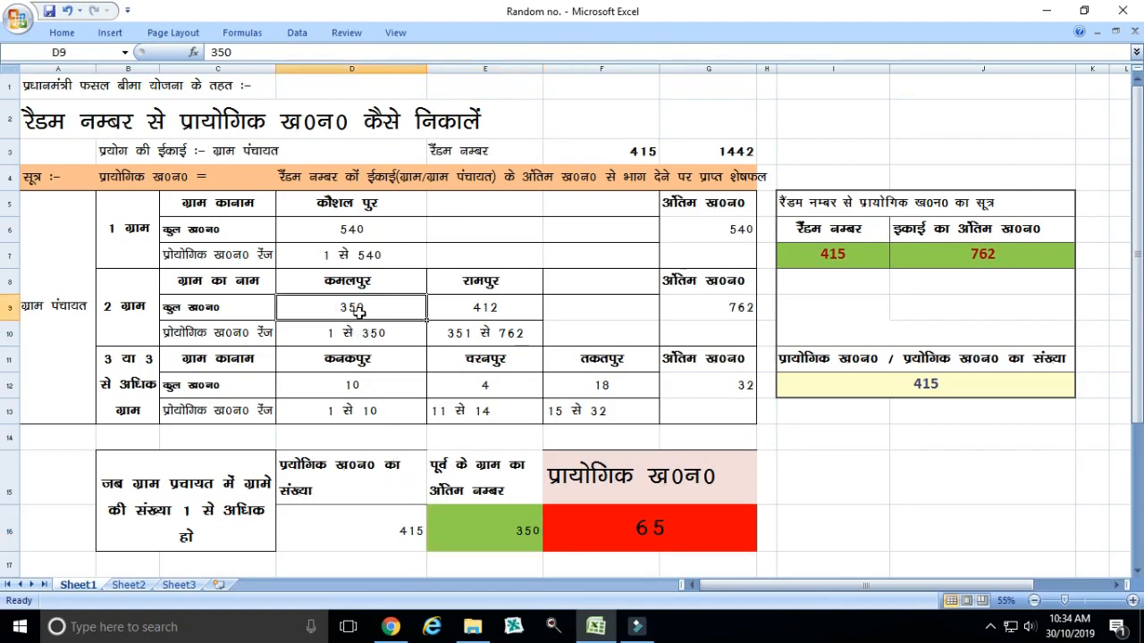
type("350")
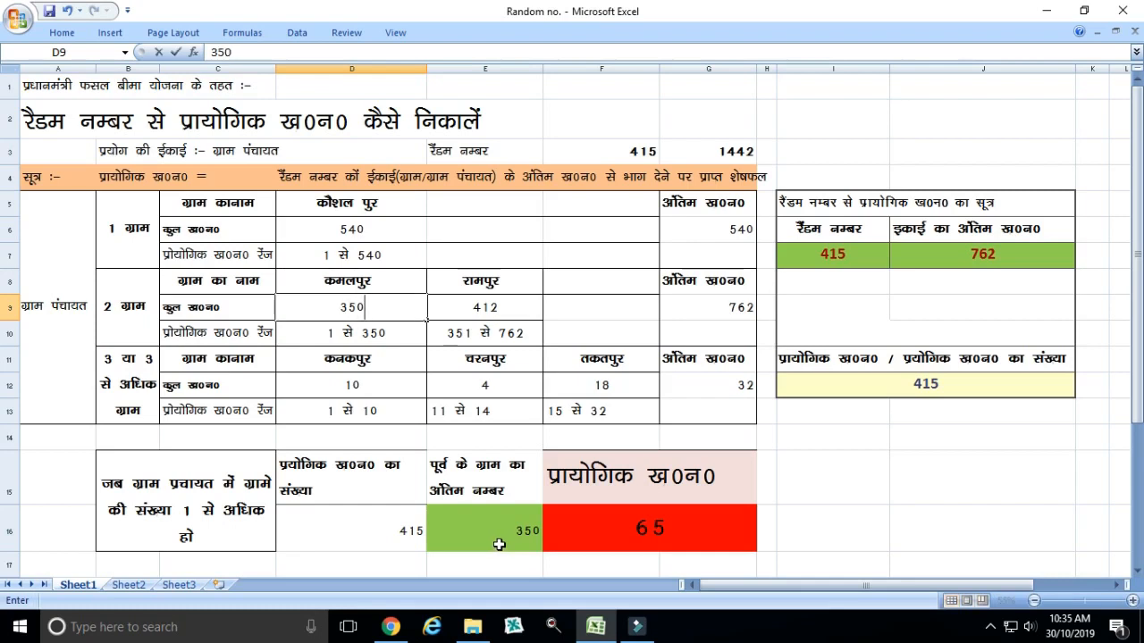
left_click(499, 544)
double_click(507, 540)
key("BackSpace")
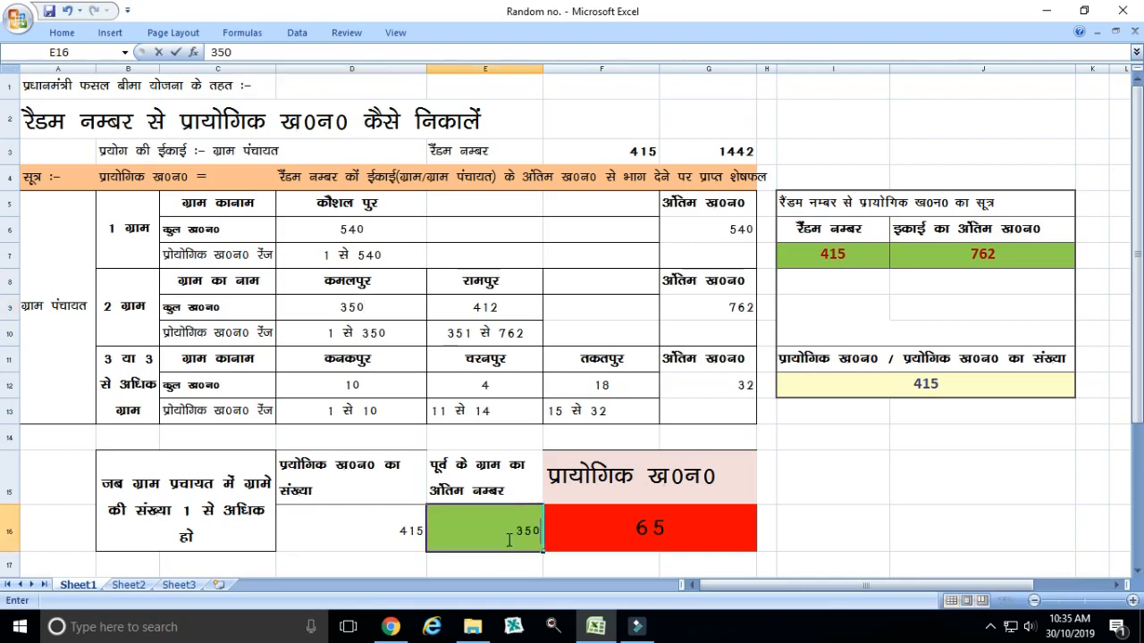
key("Return")
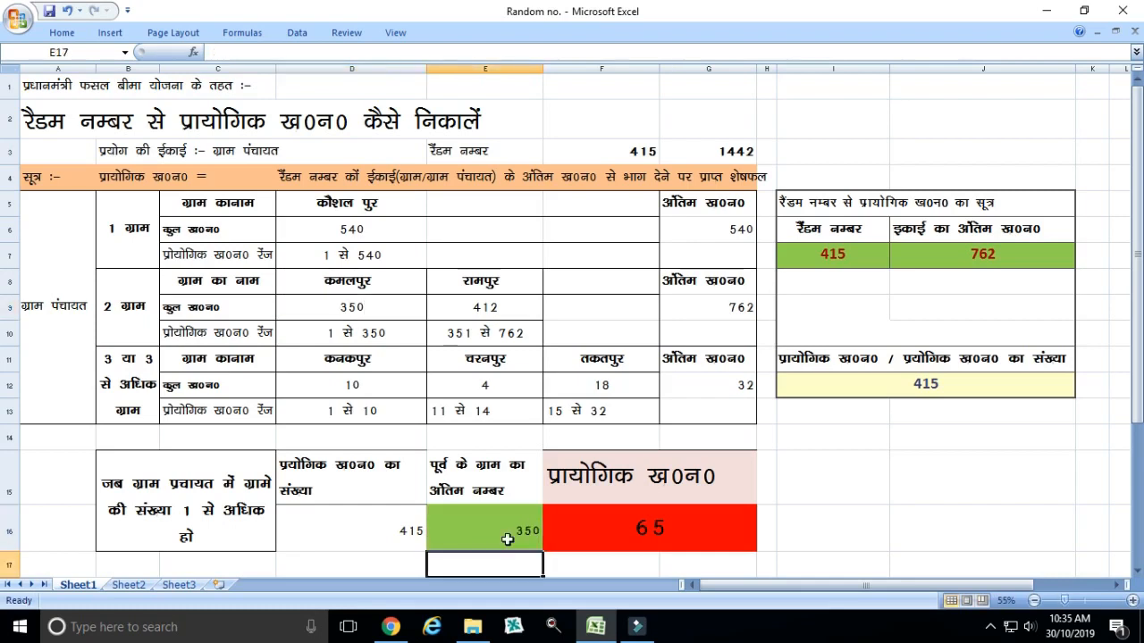
Check the experimental khasra number formula in F16 and match its result to रामपुर in the two-village block.
left_click(665, 532)
left_click(665, 533)
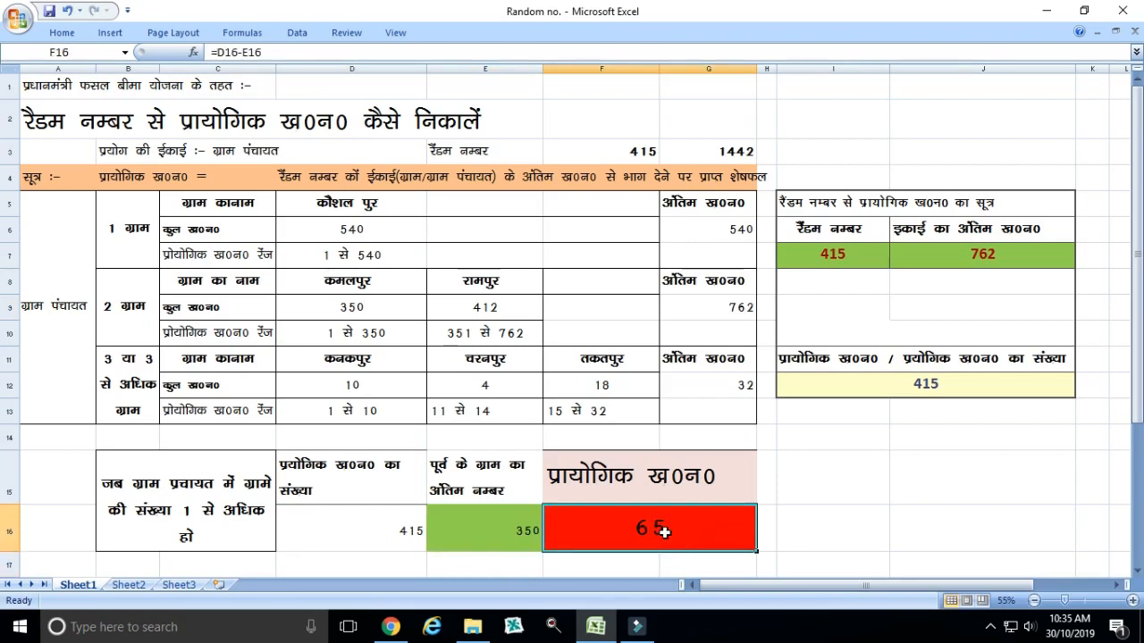
left_click(480, 285)
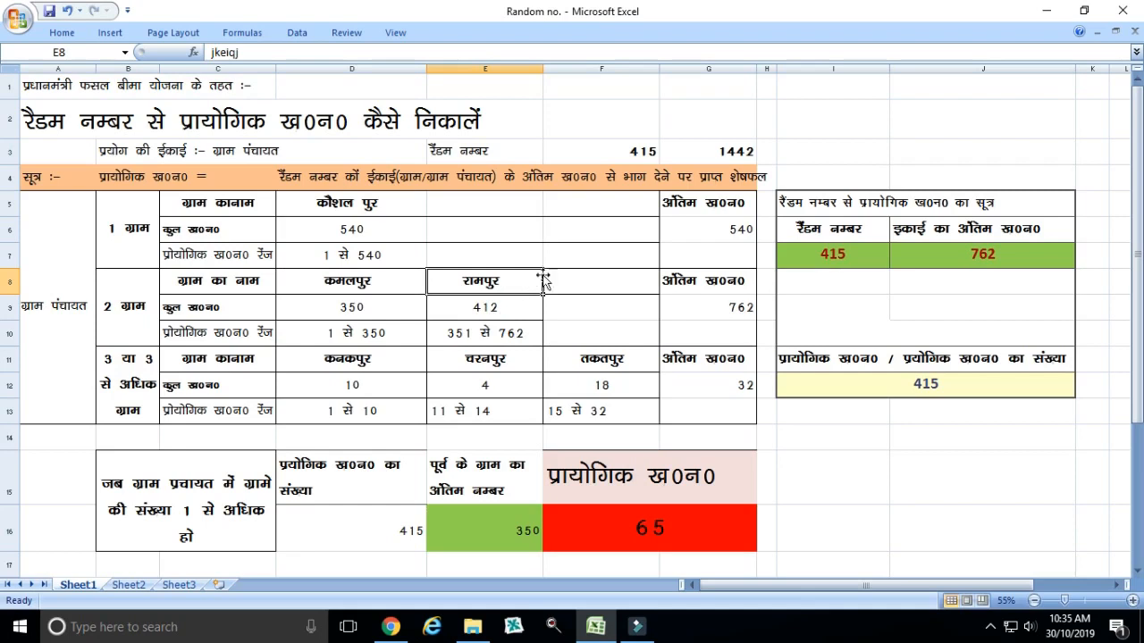
Set the formula table's random number to 1442, the second one listed in row 3.
left_click(716, 147)
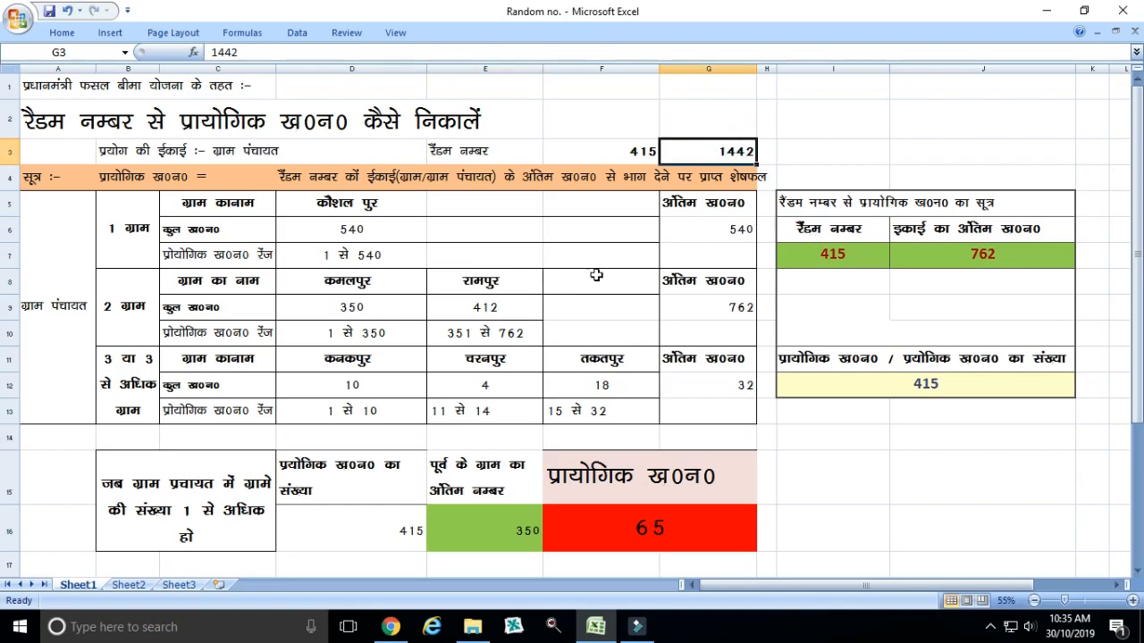
left_click(845, 261)
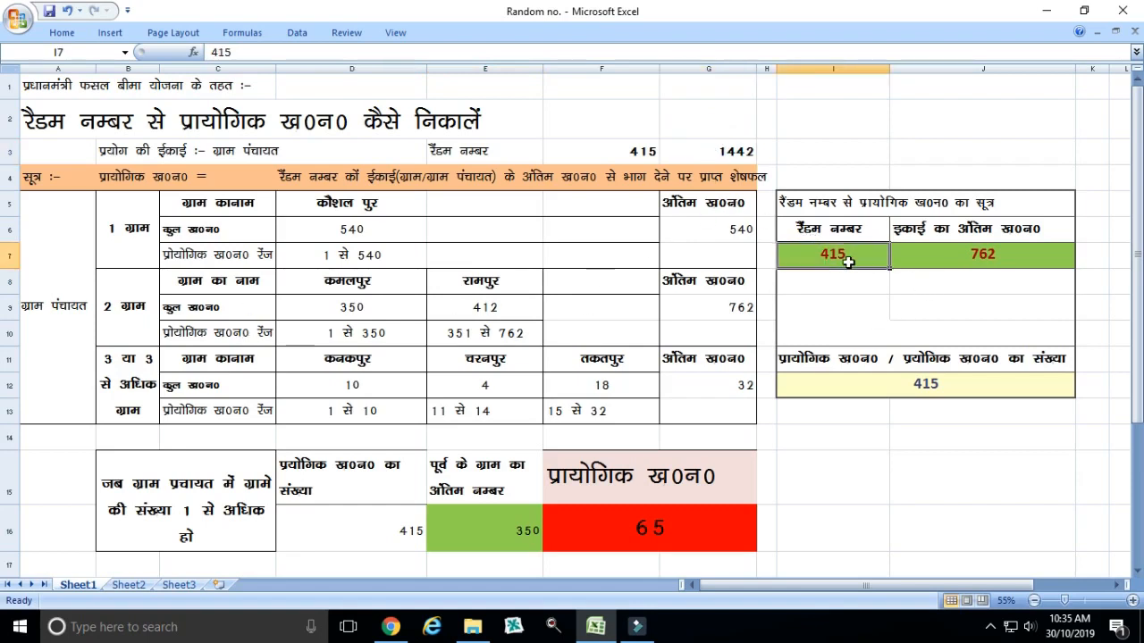
type("1442")
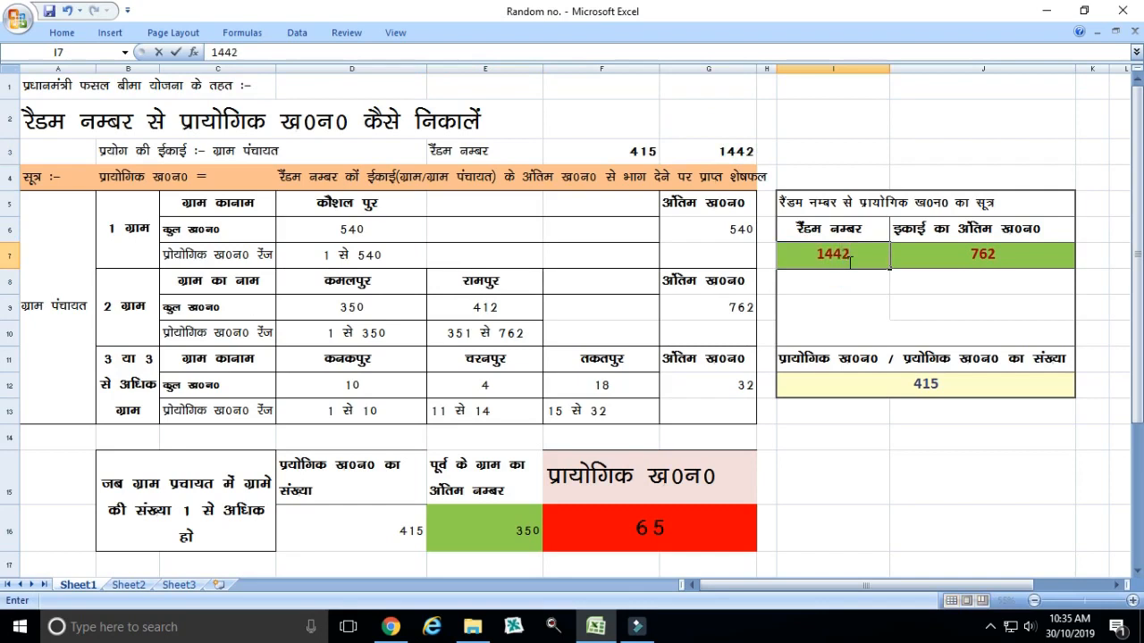
key("Return")
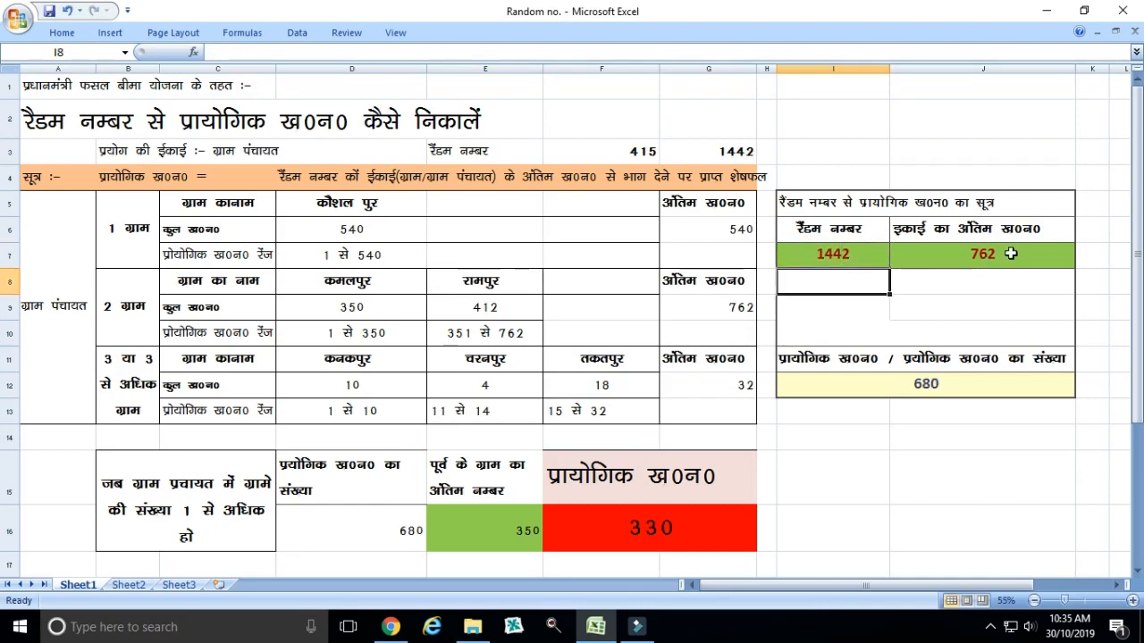
Compare the two-village last khasra number in G9 with the formula table's value and check the result formula in I12.
left_click(710, 308)
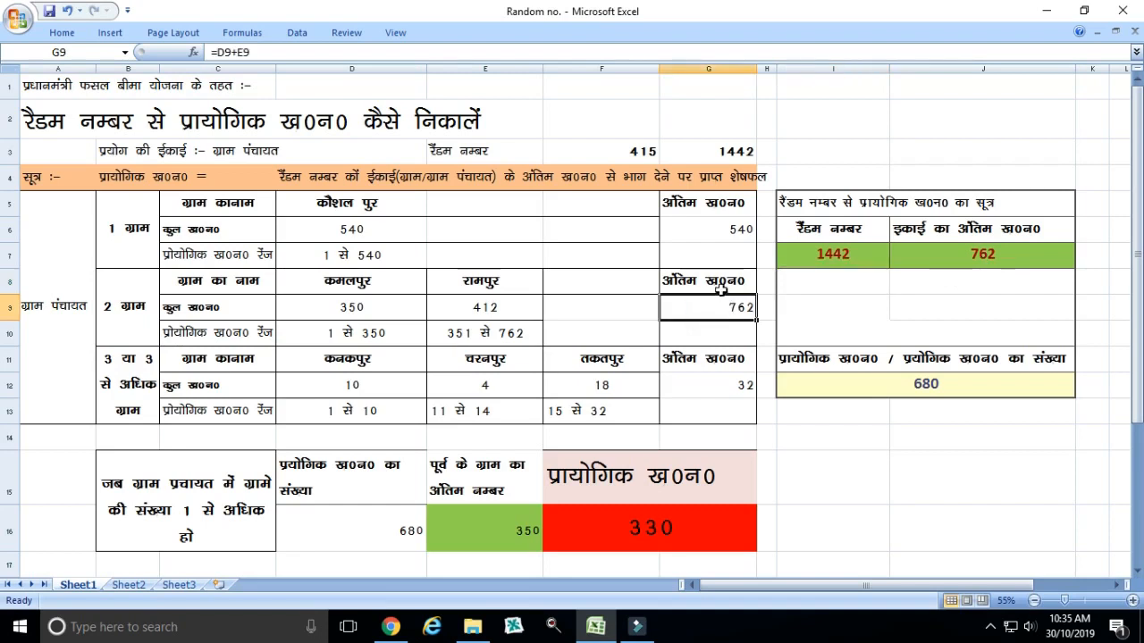
left_click(963, 259)
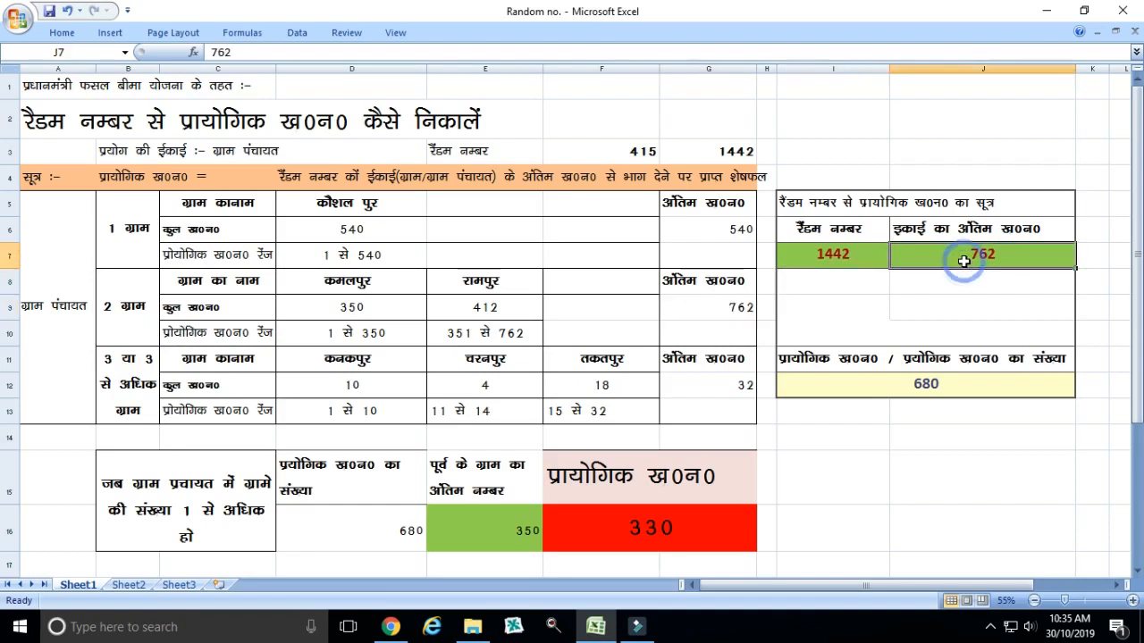
left_click(974, 387)
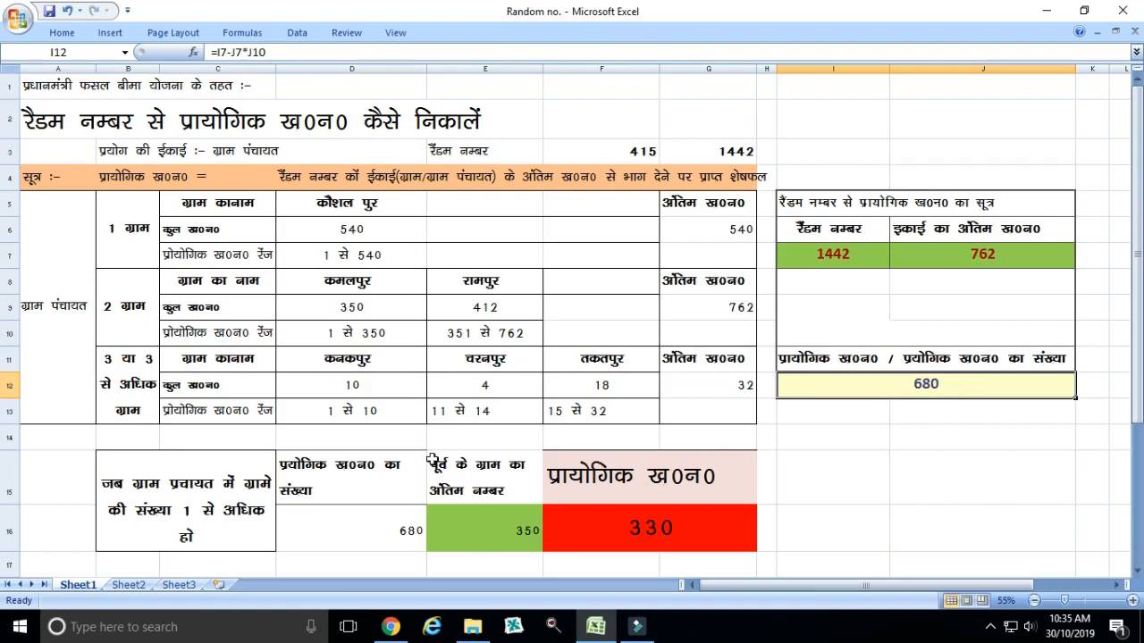
left_click(860, 386)
Trace the final result in F16 from D16, कमलपुर's total and the previous village's last number, and relate it to रामपुर.
left_click(362, 530)
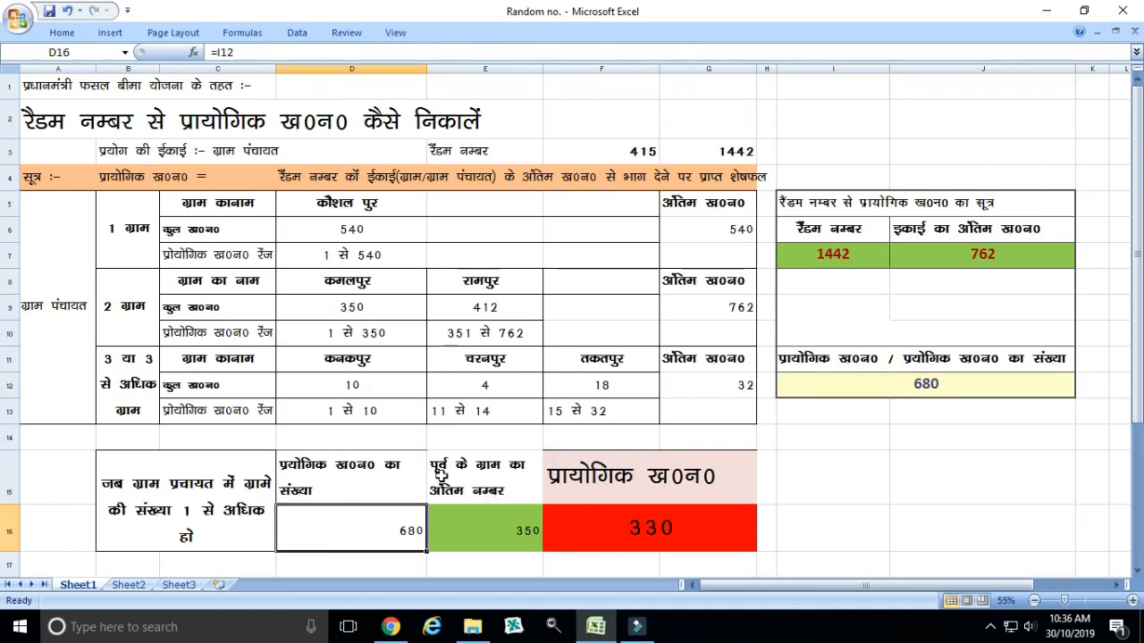
left_click(355, 307)
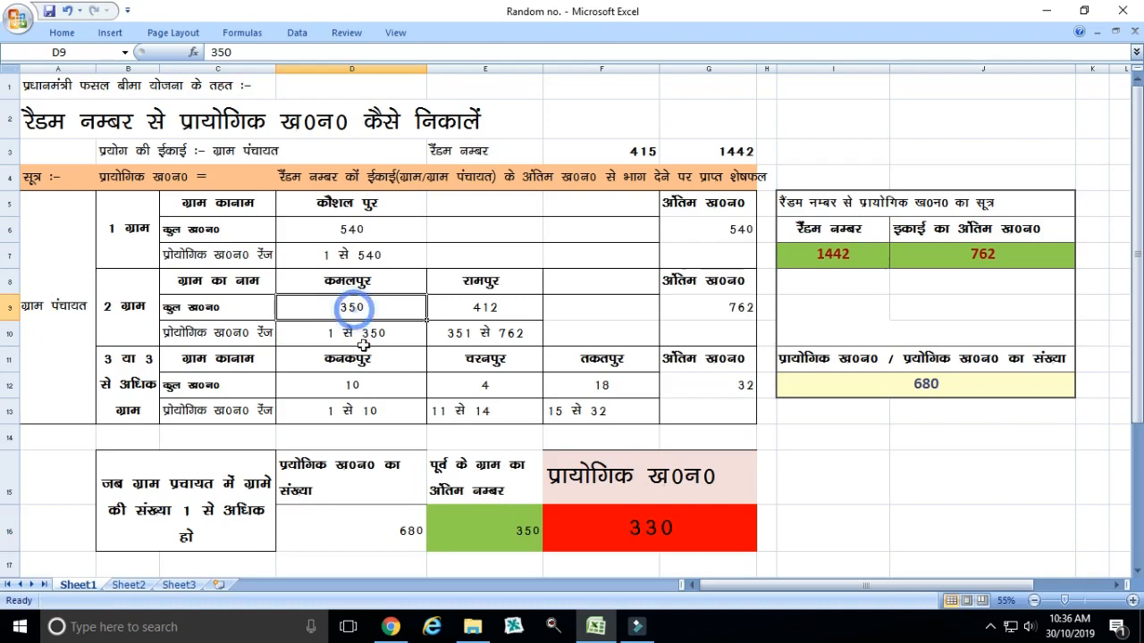
left_click(496, 527)
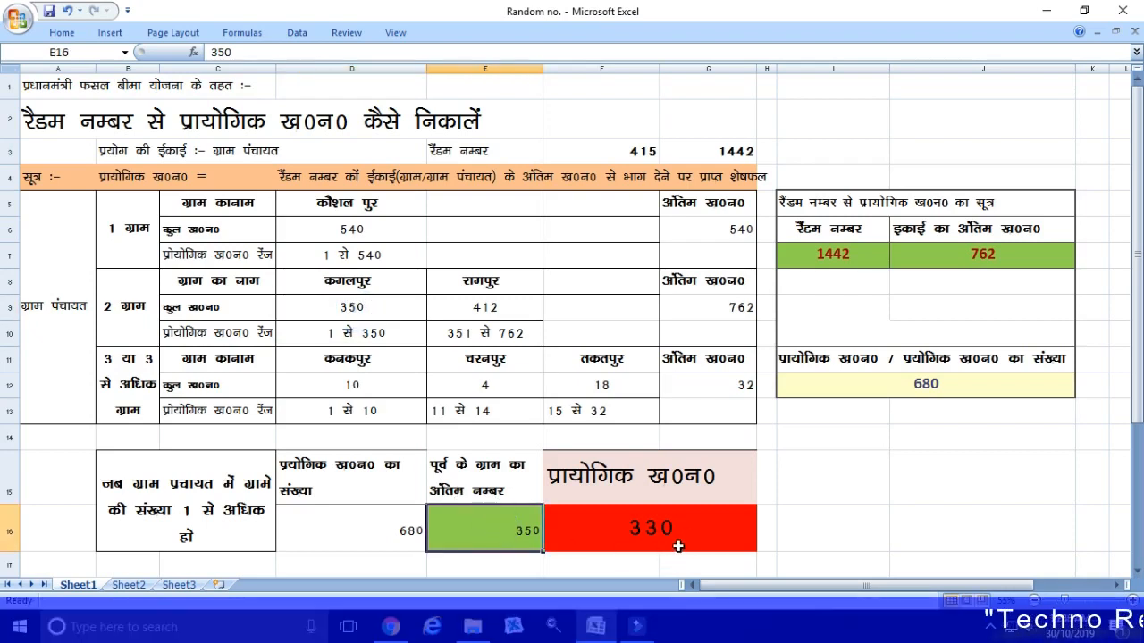
left_click(632, 532)
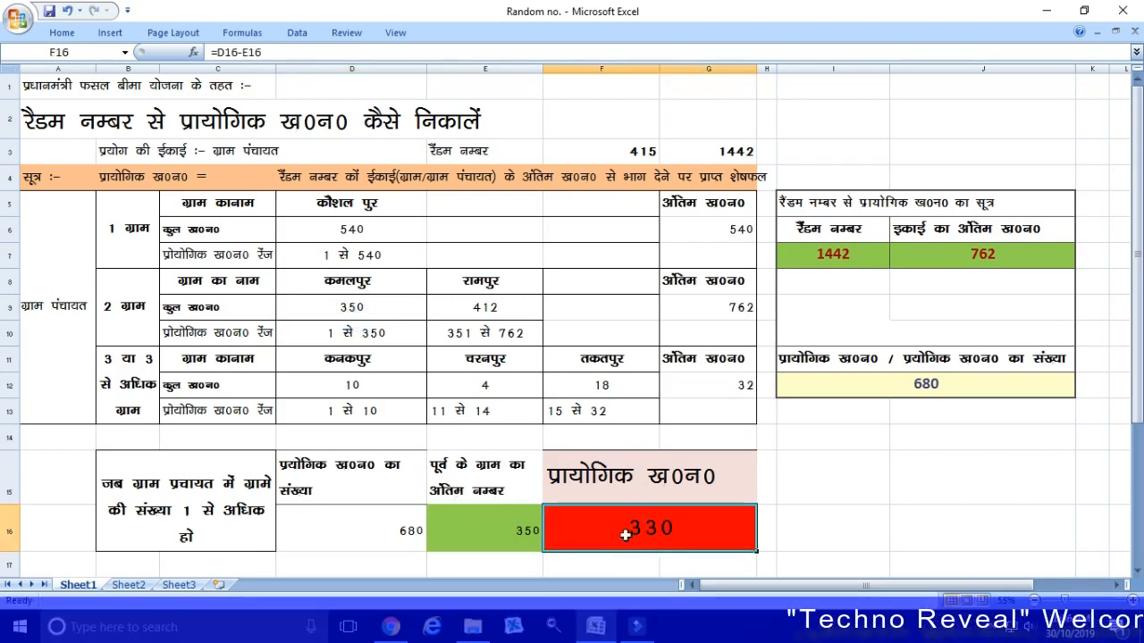
left_click(480, 280)
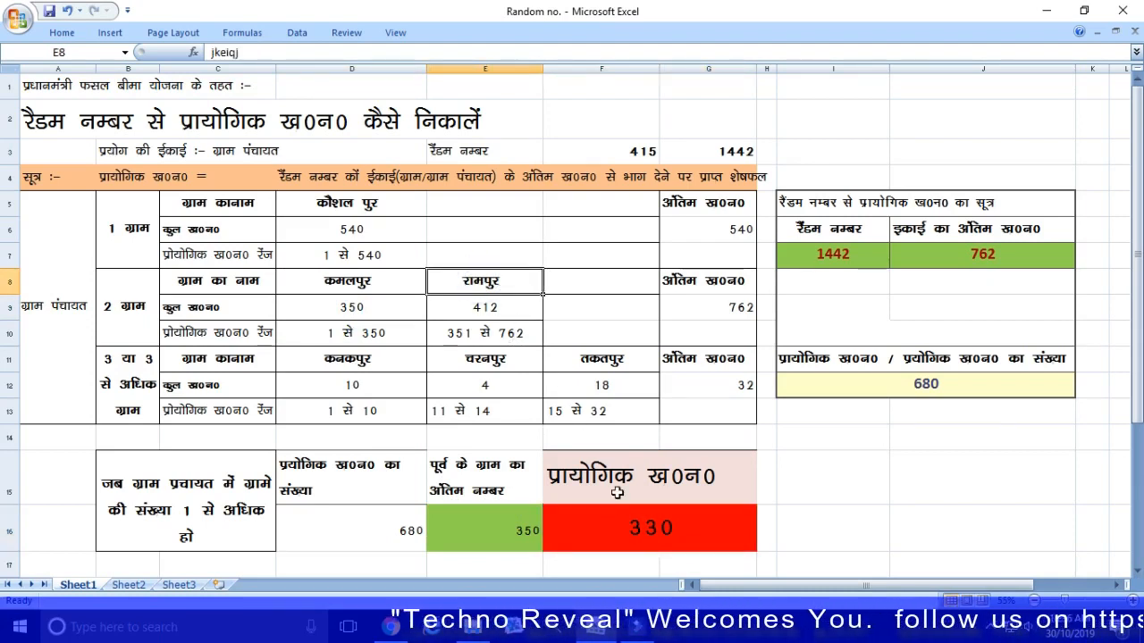
left_click(648, 529)
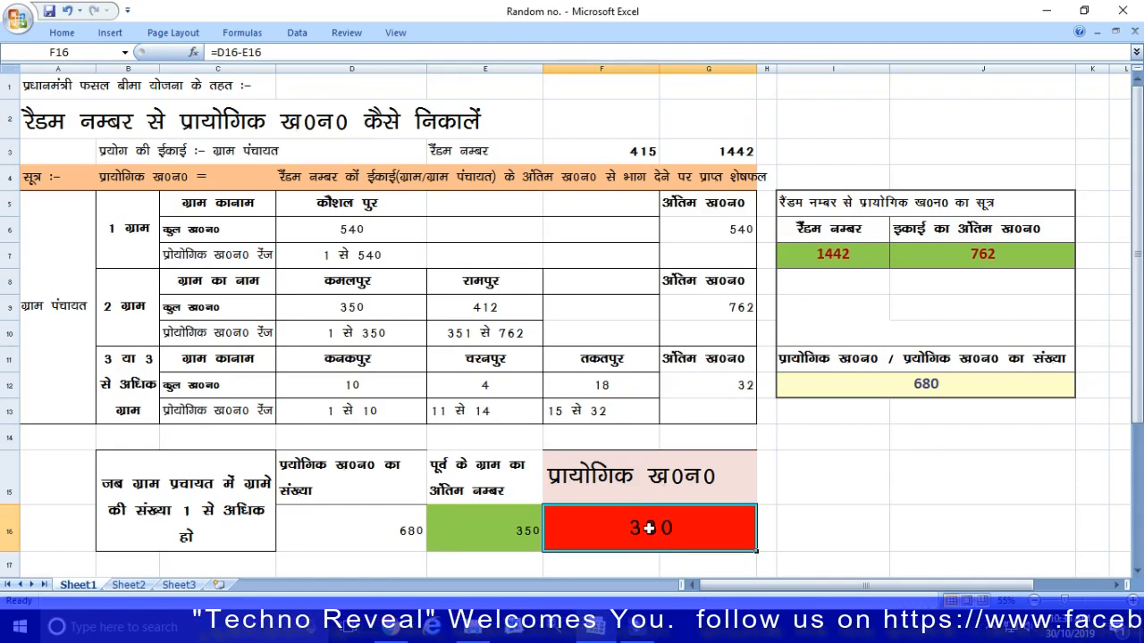
left_click(862, 514)
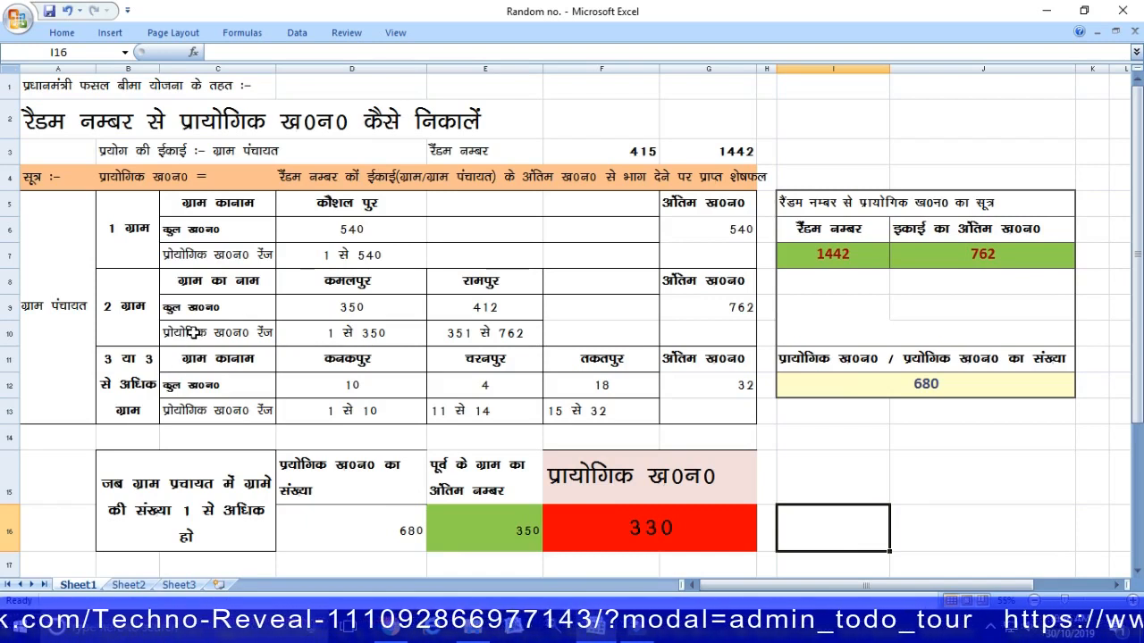
Review the three village names in row 11 and कनकपुर's khasra total and experimental range.
left_click(349, 359)
left_click_drag(418, 349, 586, 361)
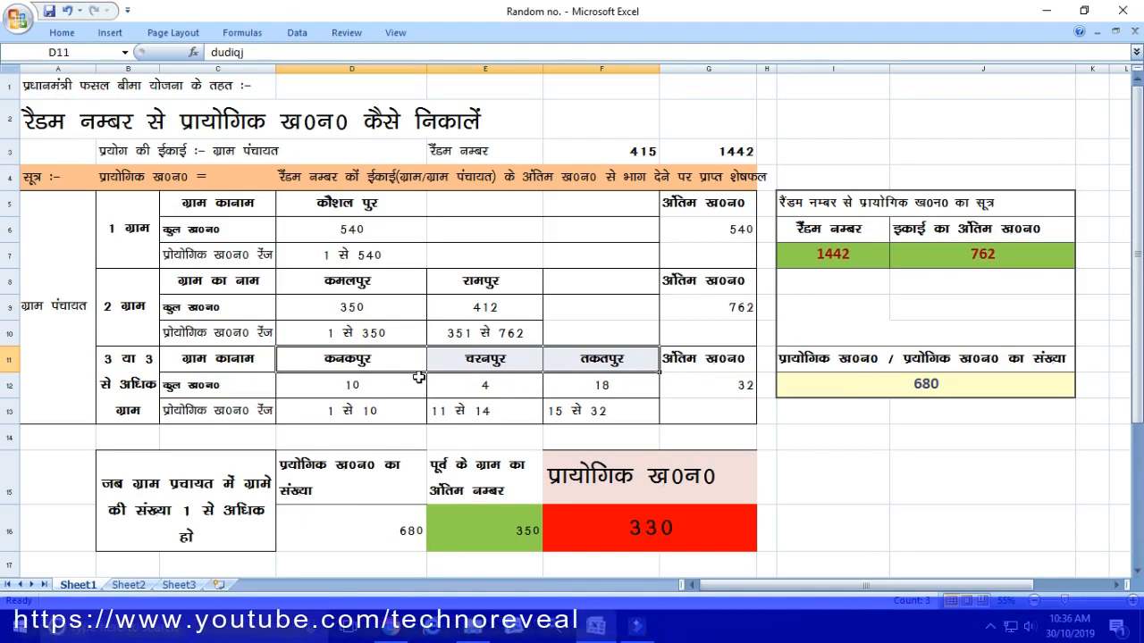
left_click(344, 392)
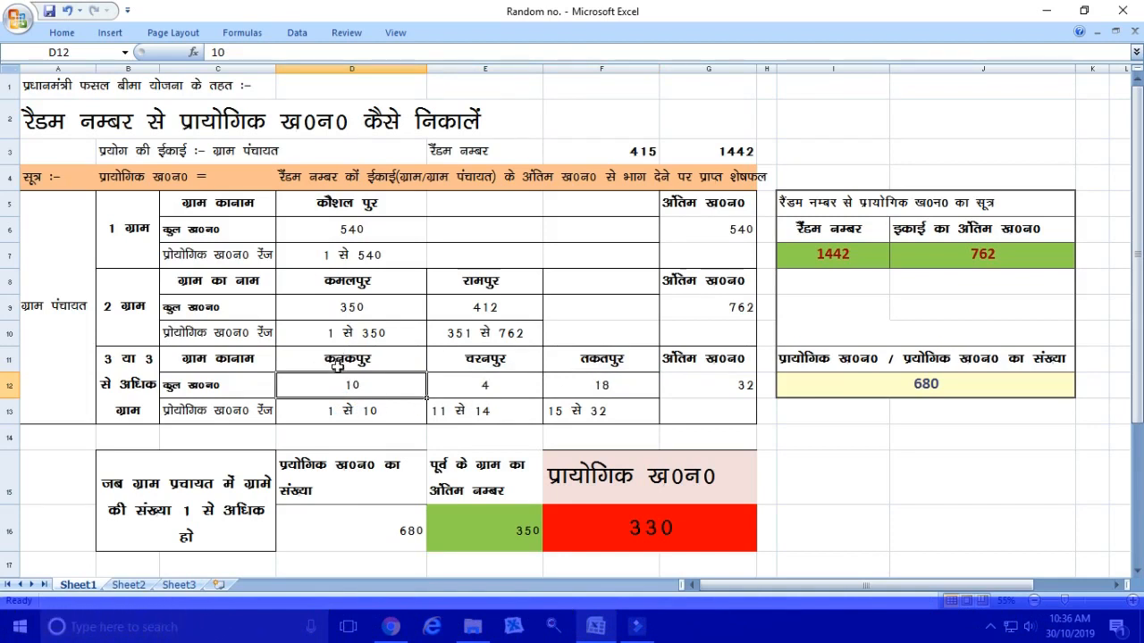
left_click(332, 411)
left_click(197, 413)
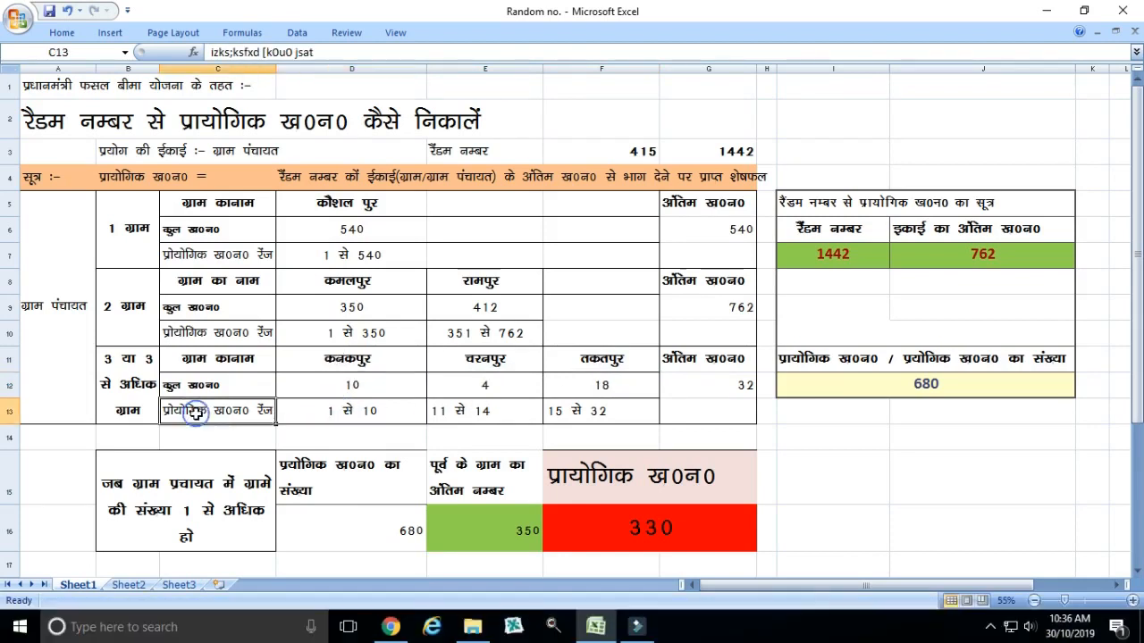
Compare the khasra totals and ranges of कनकपुर and चरनपुर, and check the three-village last khasra number in G12.
left_click(339, 391)
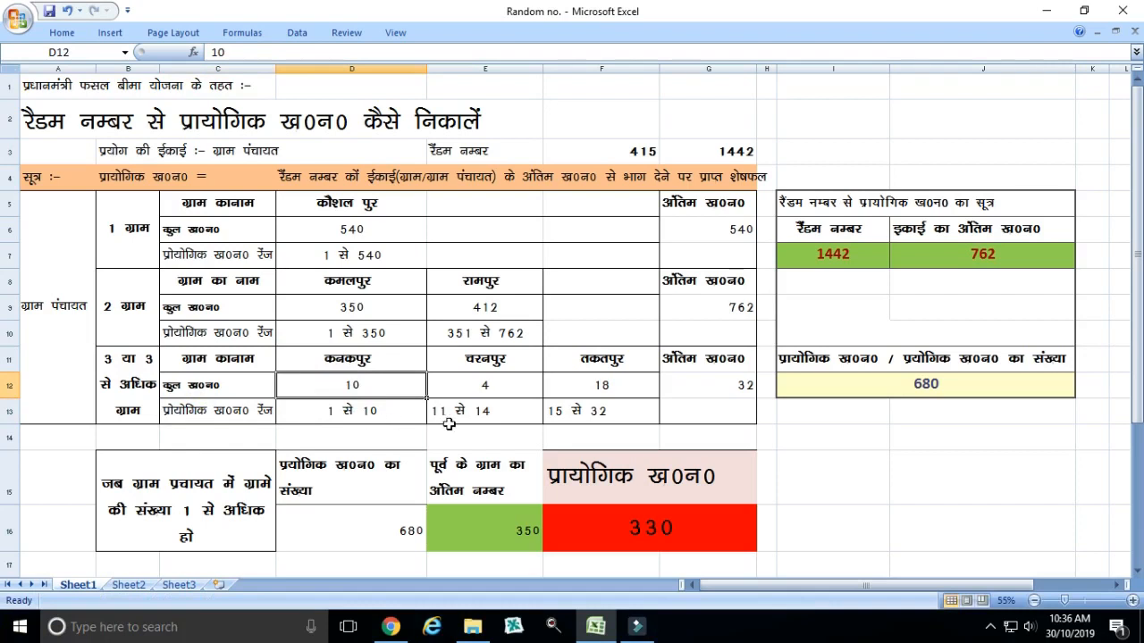
key("Right")
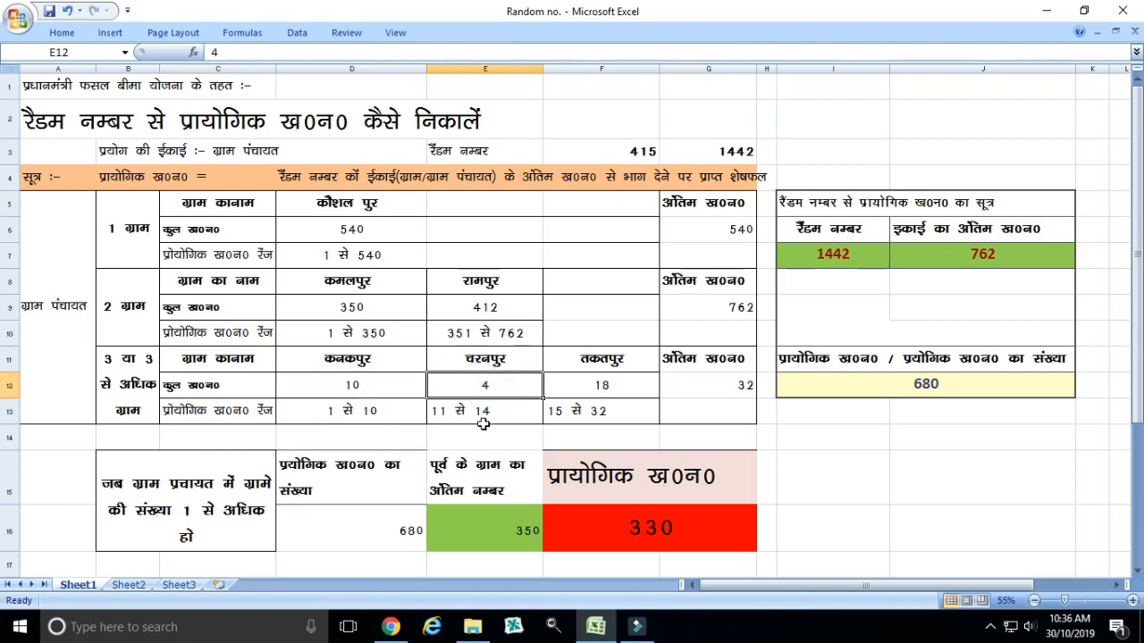
left_click(370, 418)
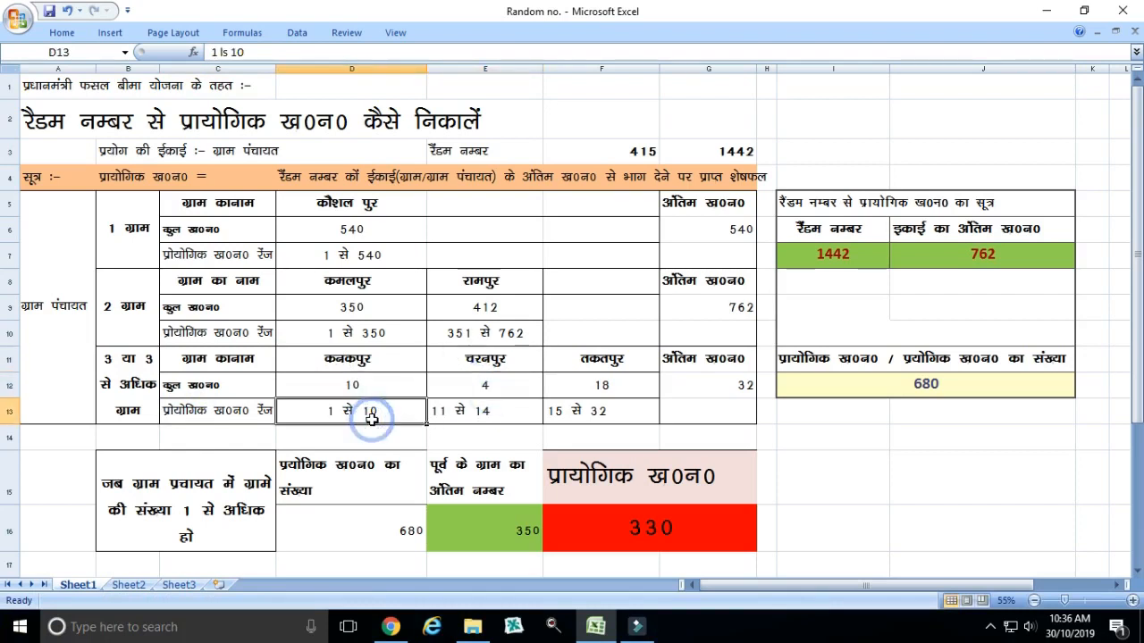
left_click(495, 416)
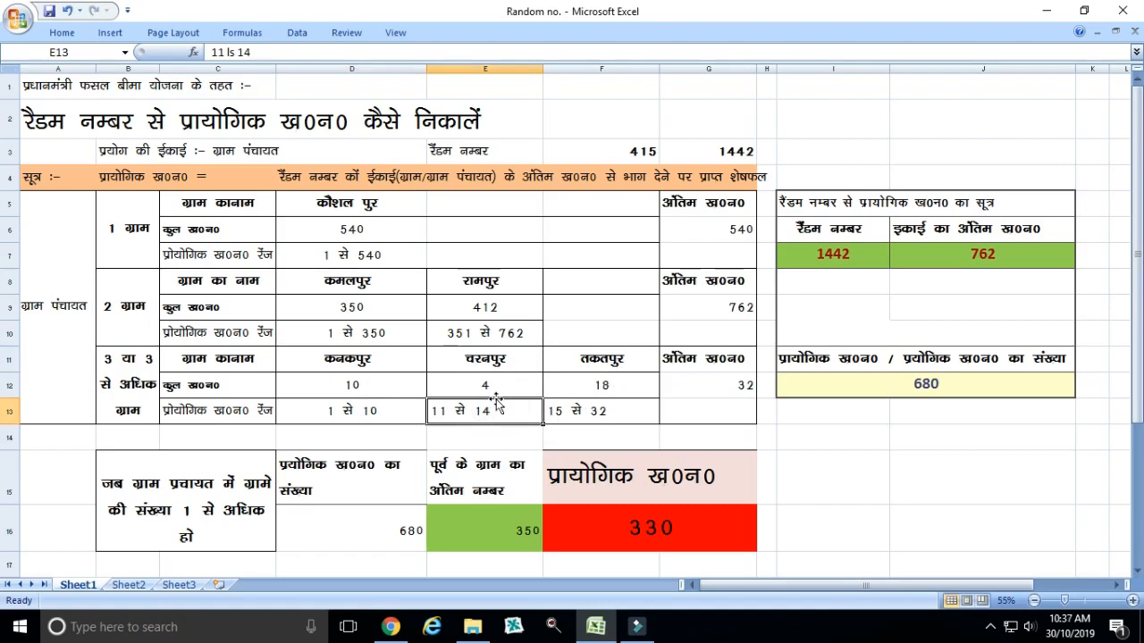
left_click(721, 391)
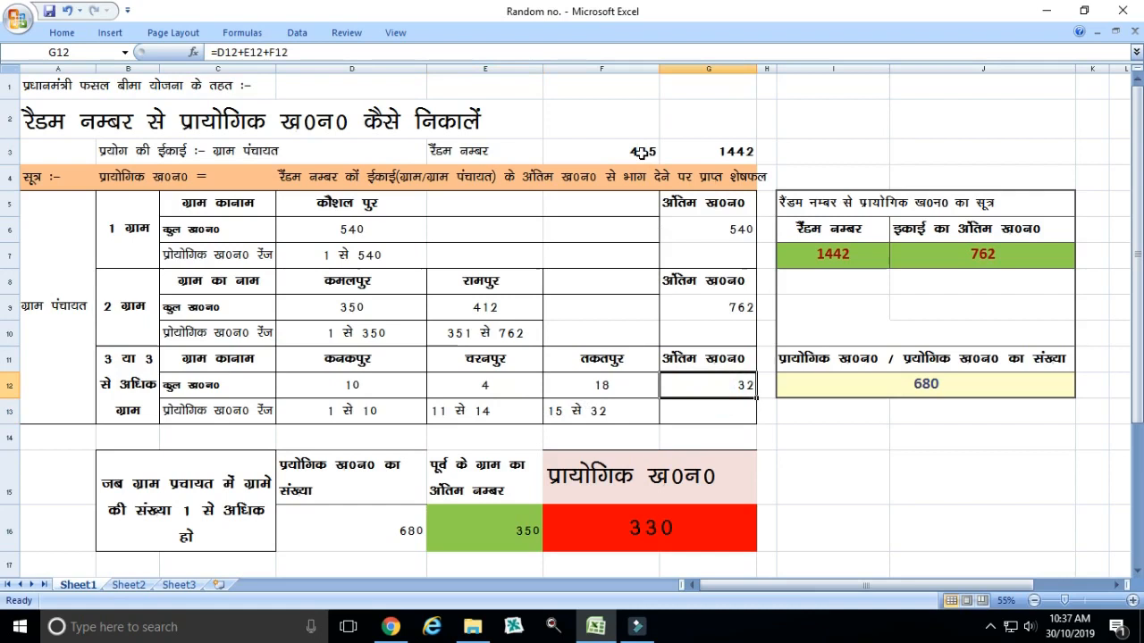
Set the formula table's random number back to 415, the first one listed in row 3.
left_click(642, 152)
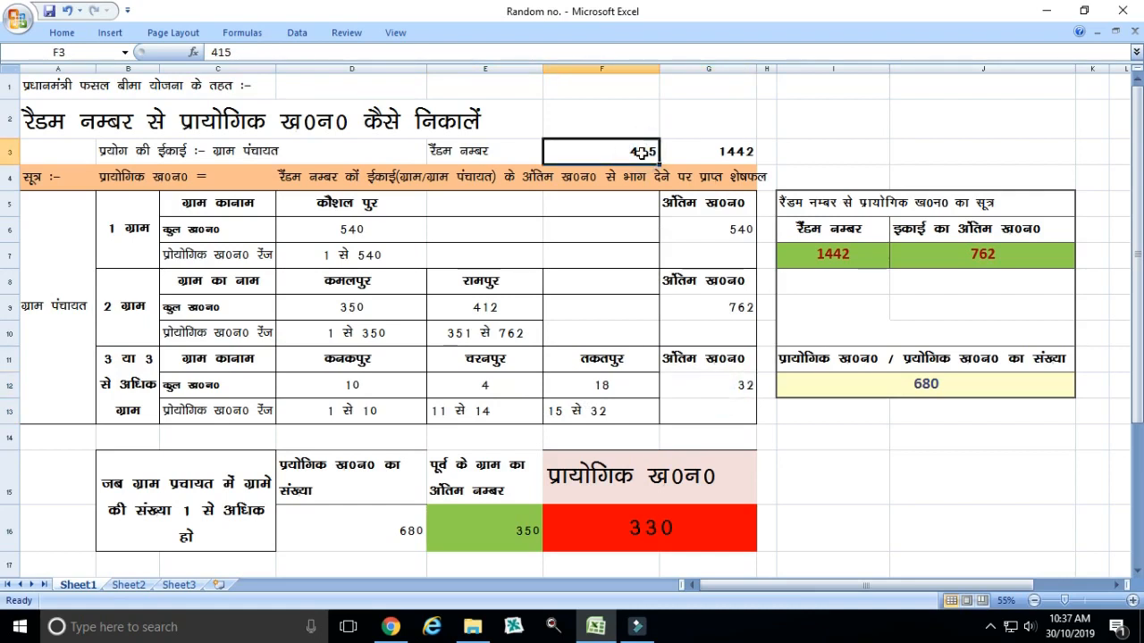
left_click(820, 254)
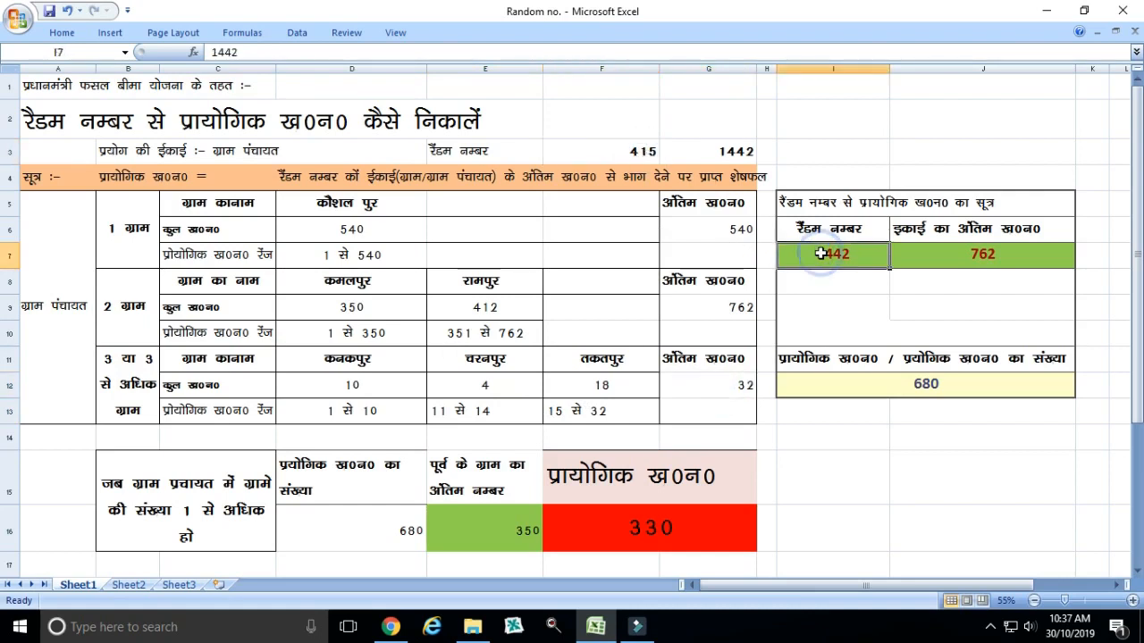
type("415")
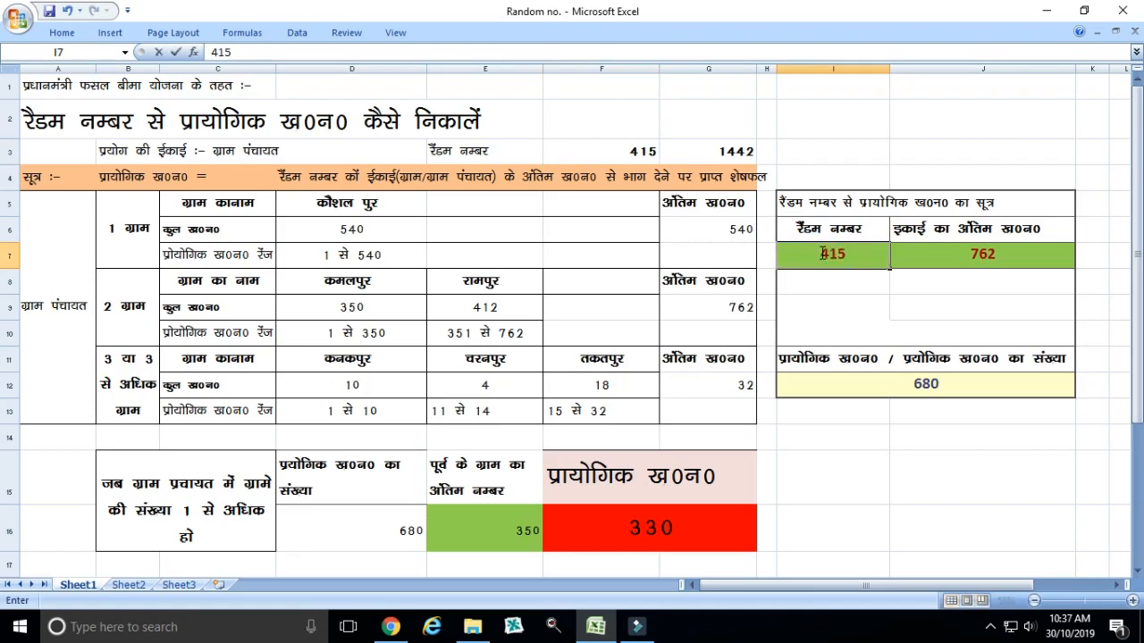
key("Return")
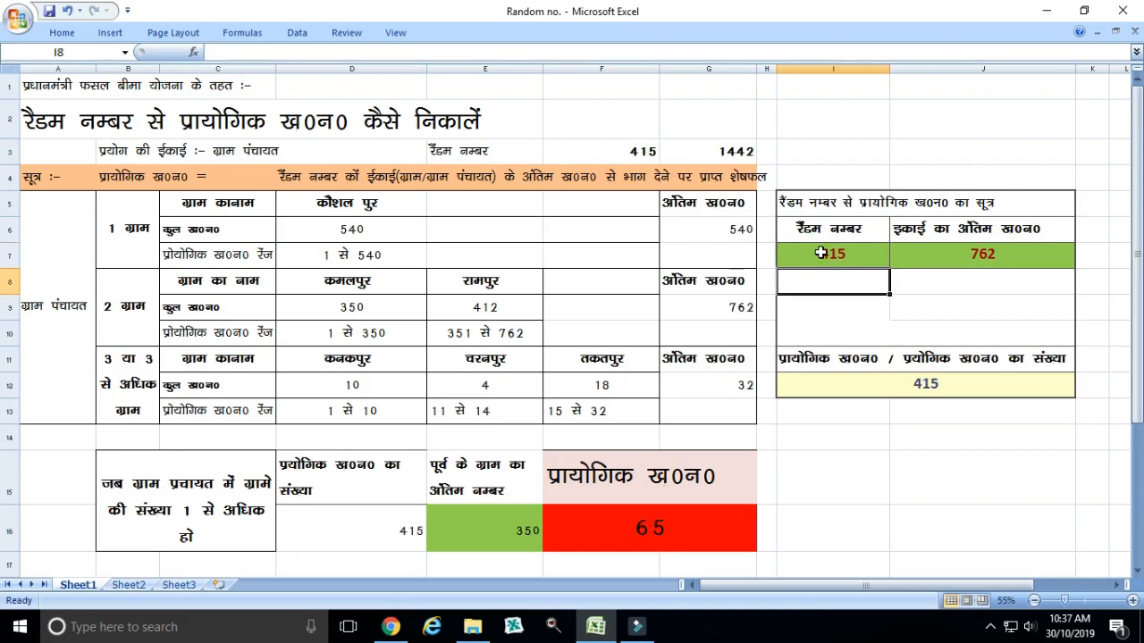
Set the unit's last khasra number in the formula table to 32, taken from the three-village block.
left_click(987, 253)
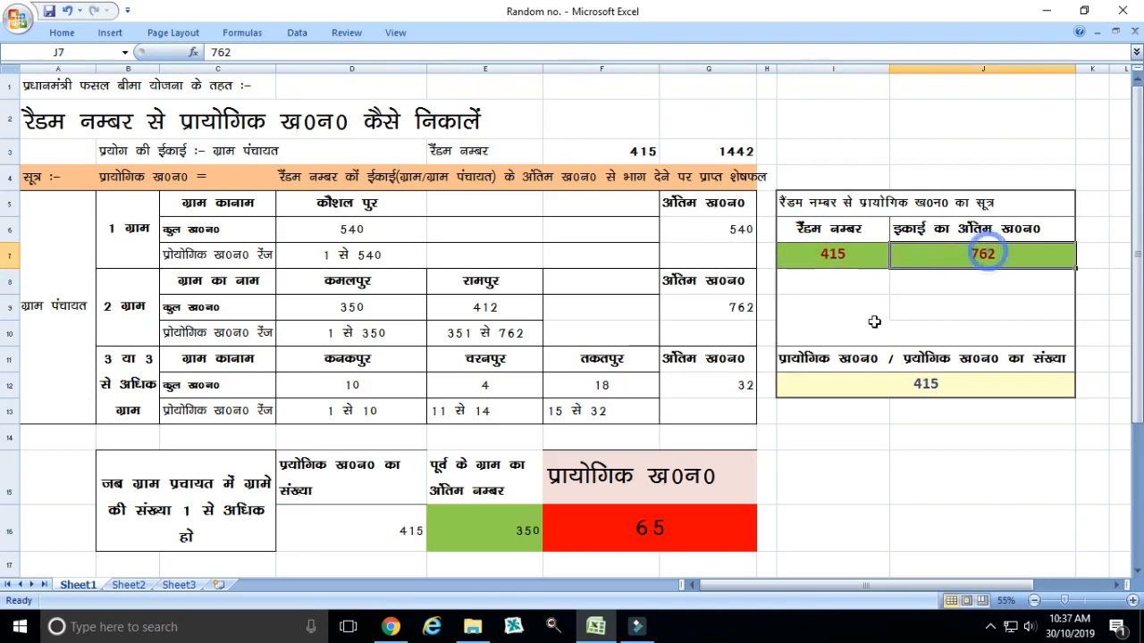
left_click(740, 387)
left_click(1012, 266)
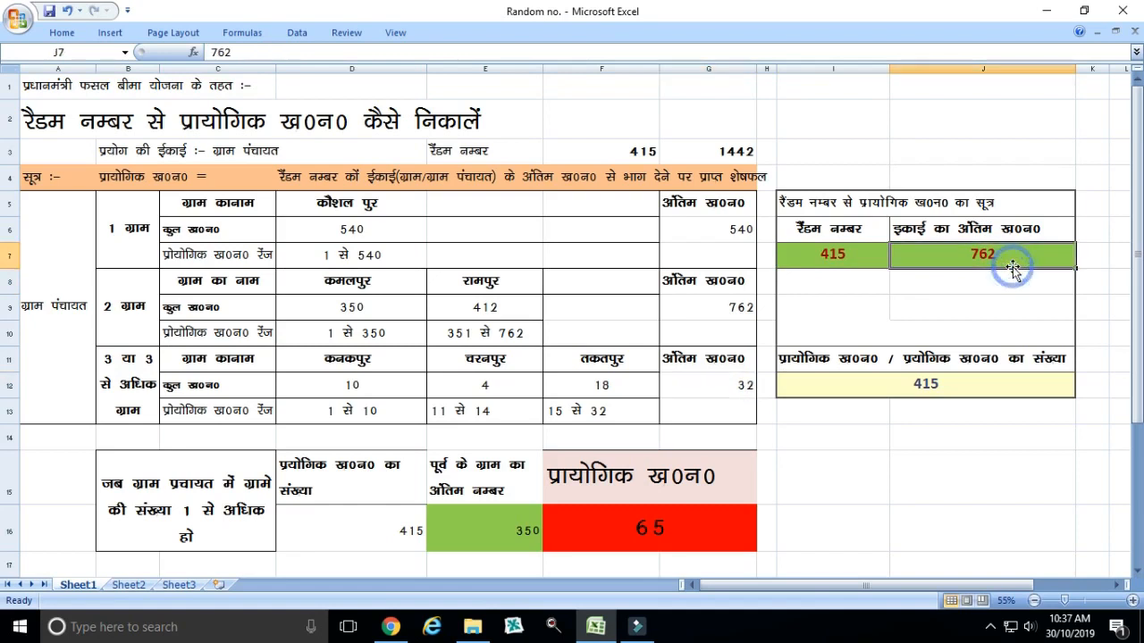
type("32")
key("Return")
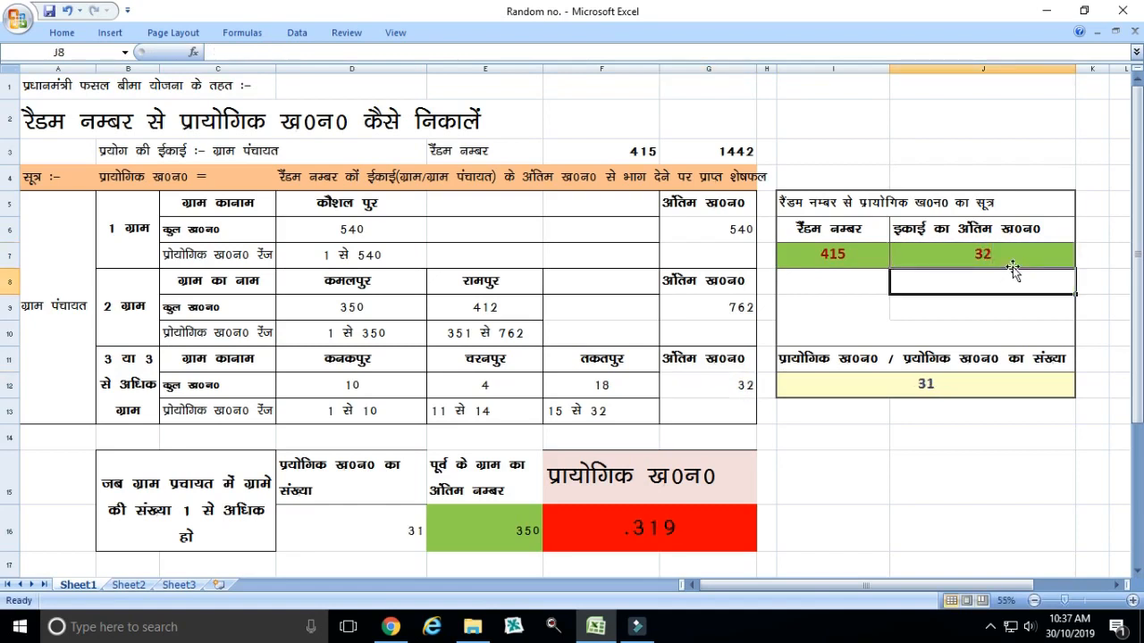
Set the previous village's last number in E16 to 4 and check the experimental khasra number beside it.
left_click(925, 390)
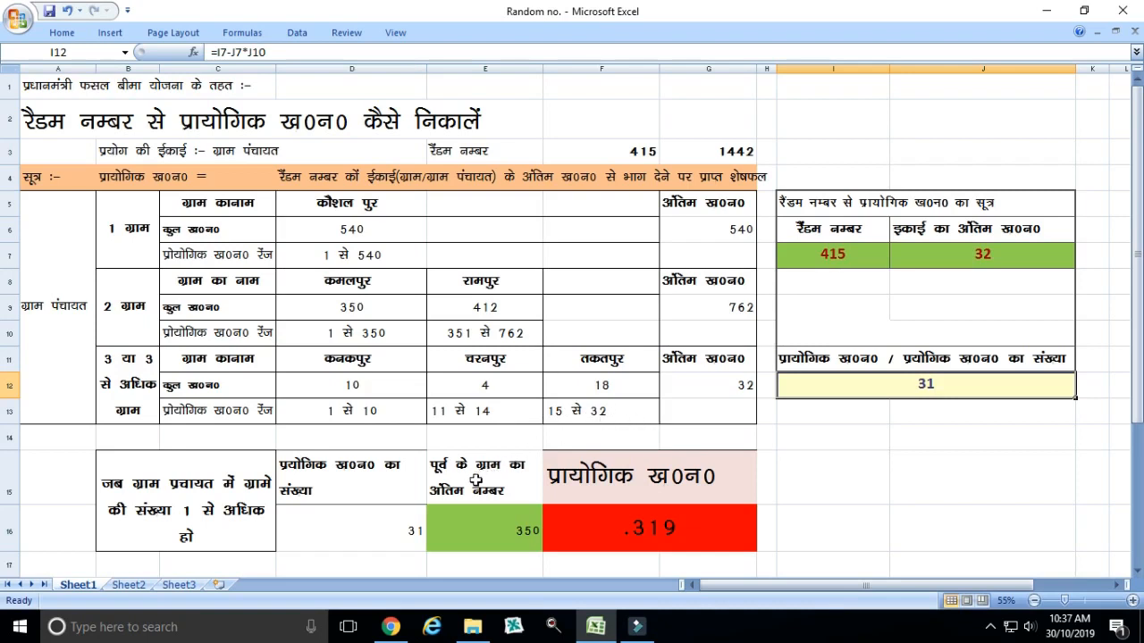
left_click(501, 527)
type("4")
key("Return")
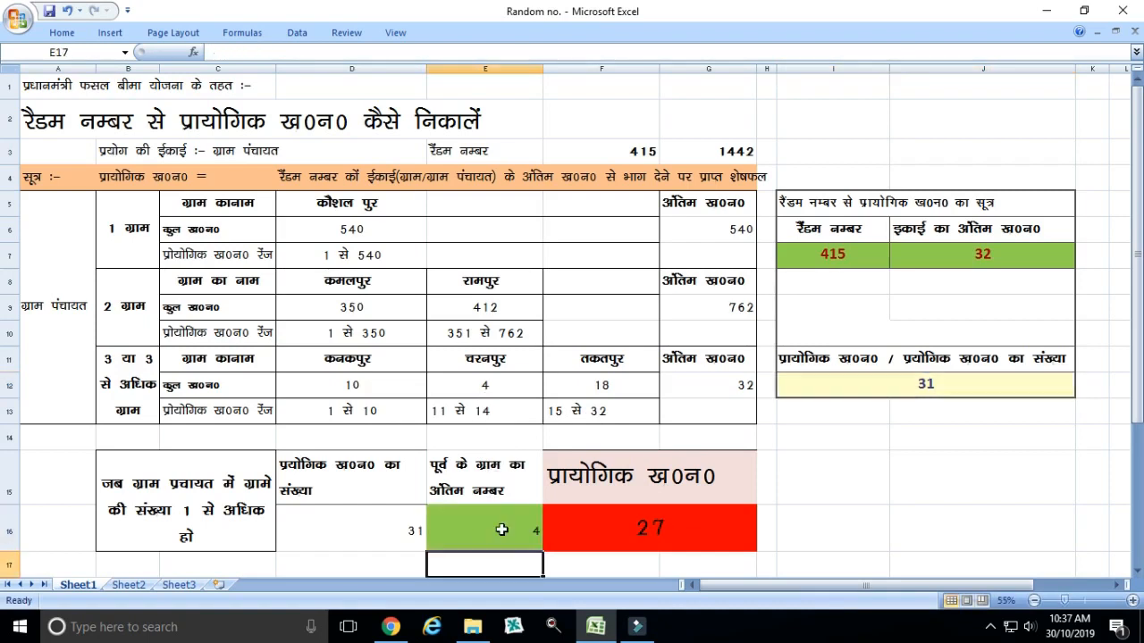
left_click(643, 535)
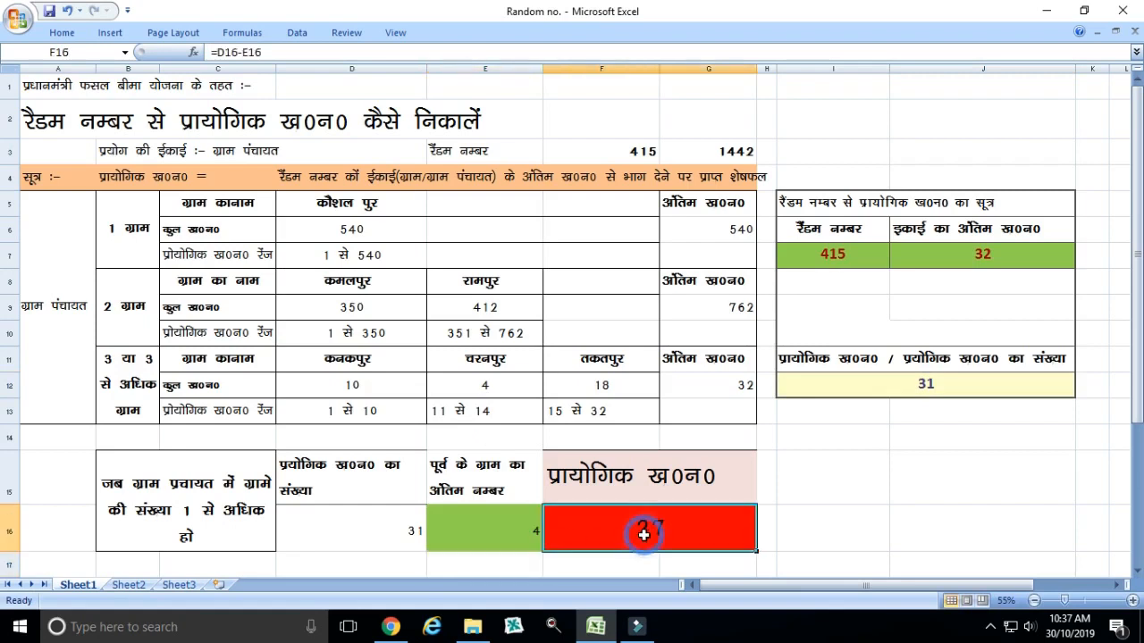
Set the previous village's last number in E16 to 14, the end of चरनपुर's range, and check the experimental khasra number.
left_click(478, 533)
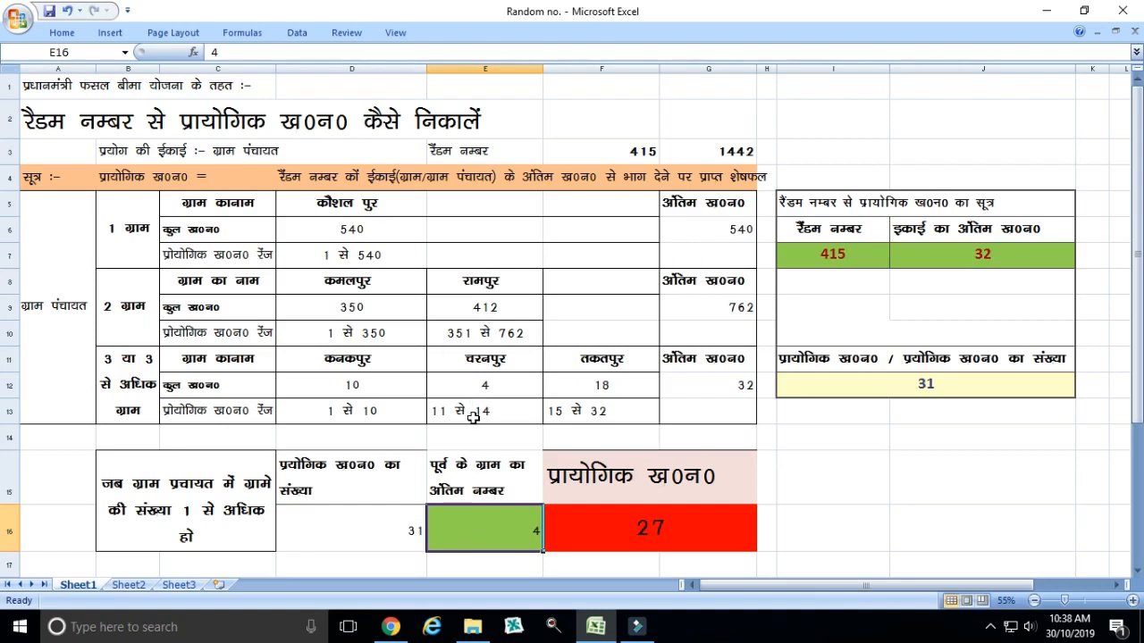
type("1")
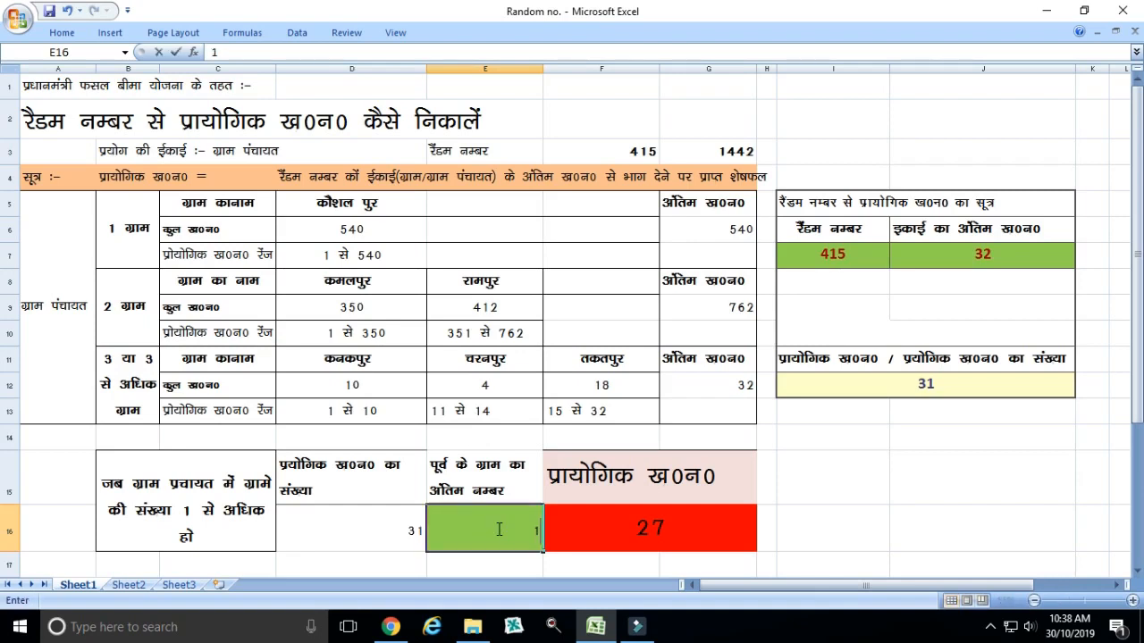
type("4")
key("Return")
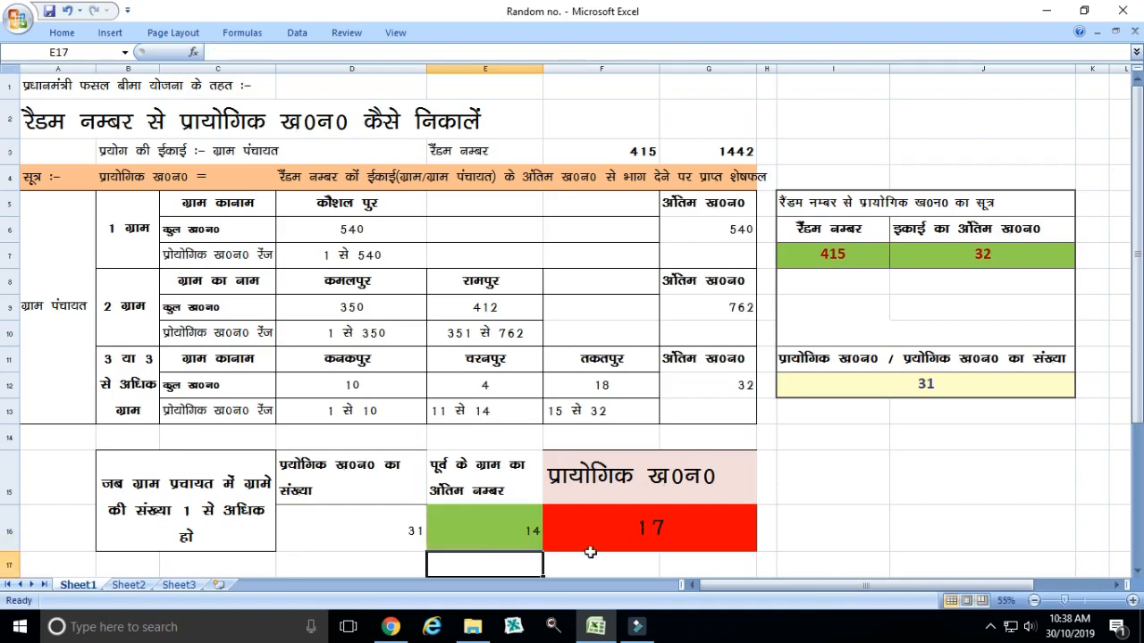
left_click(662, 530)
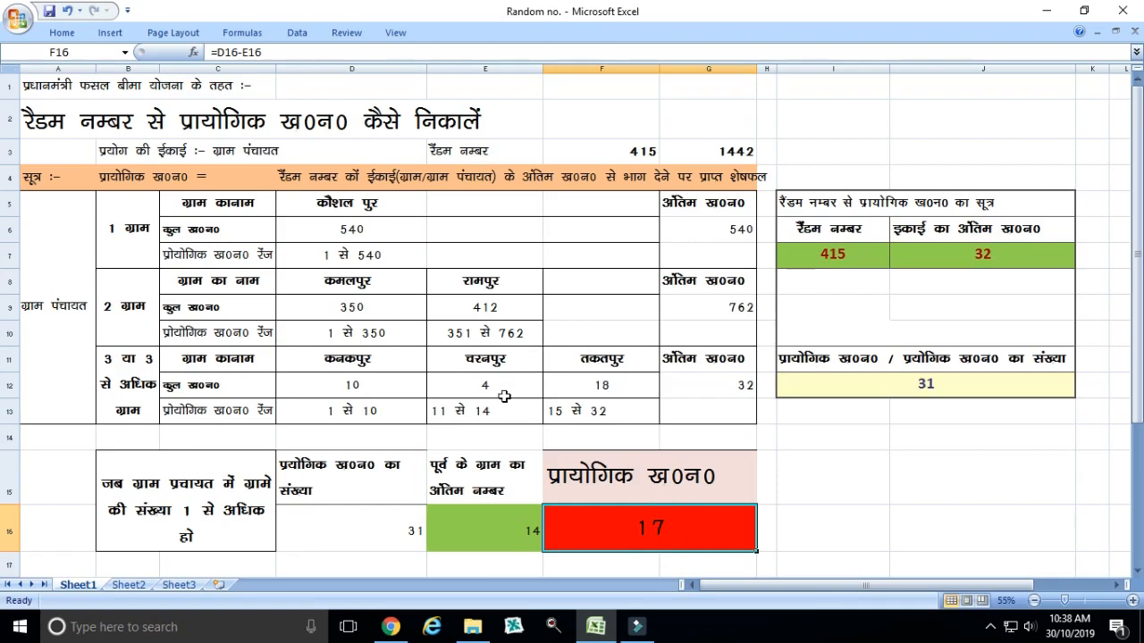
Examine the random number in I7 and the divided khasra numbers 415/1 to 415/4 in row 19.
scroll(505, 397, "down", 1)
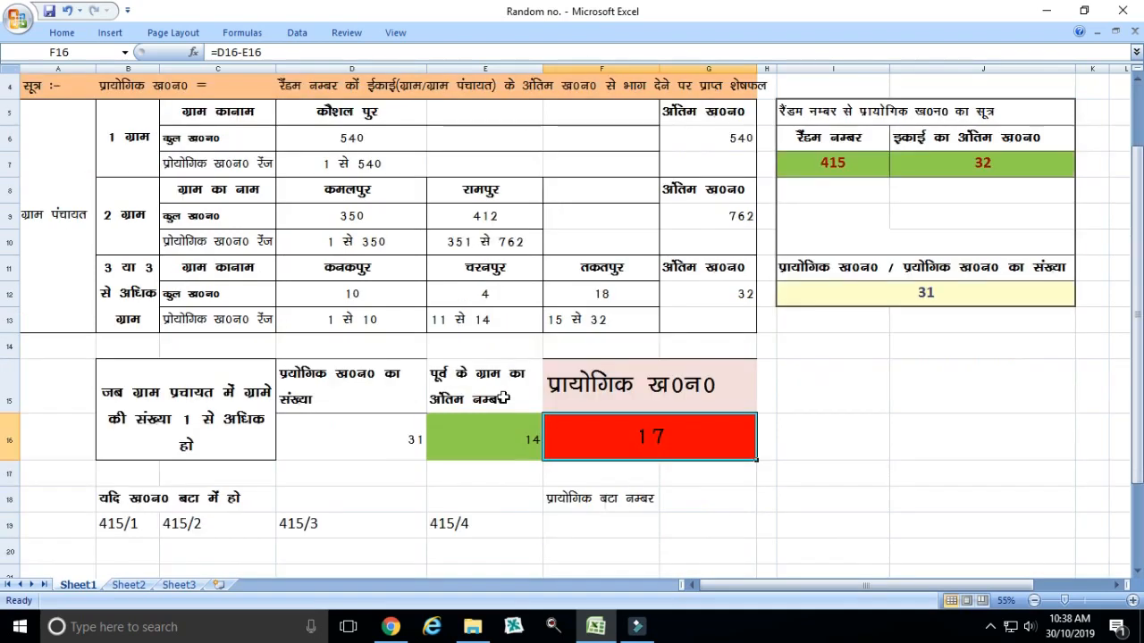
scroll(505, 397, "down", 1)
scroll(503, 397, "up", 2)
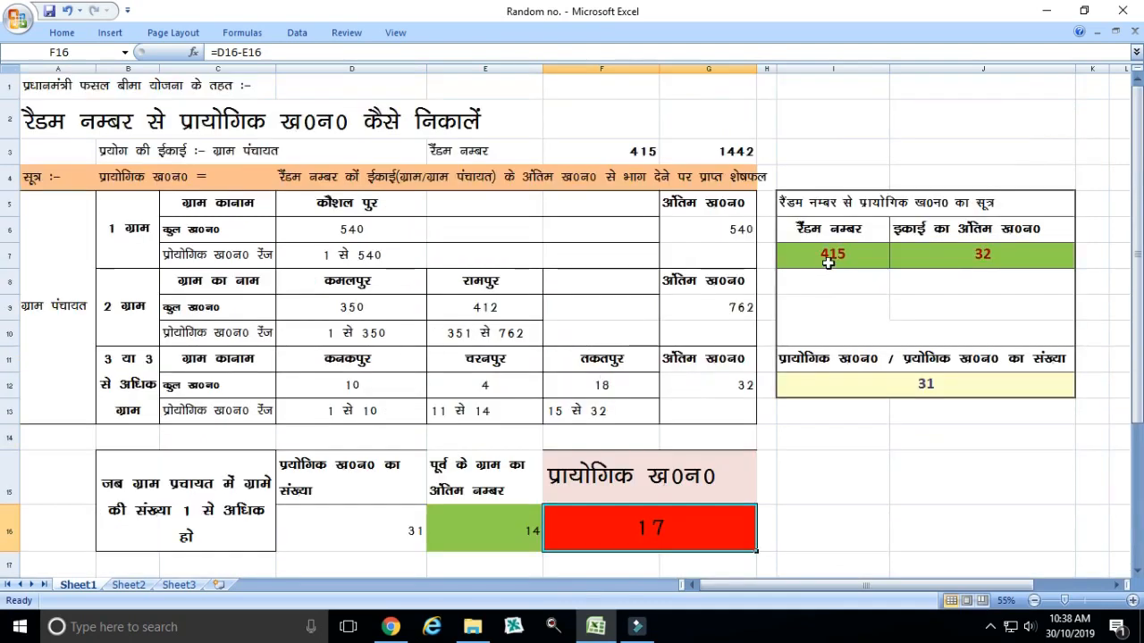
scroll(695, 342, "down", 2)
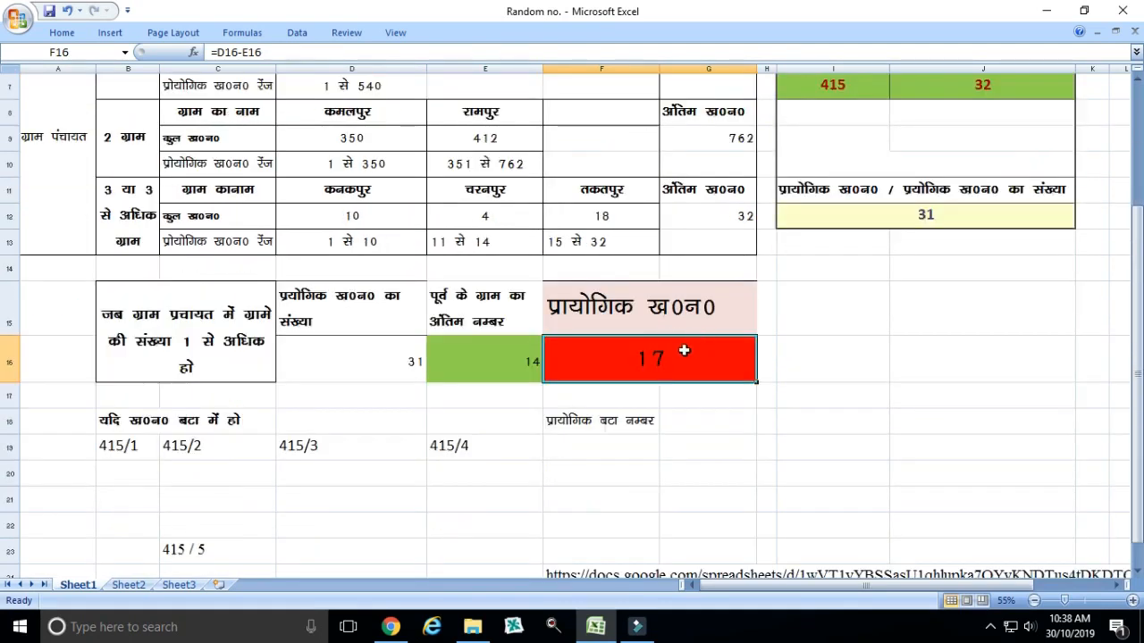
left_click(835, 89)
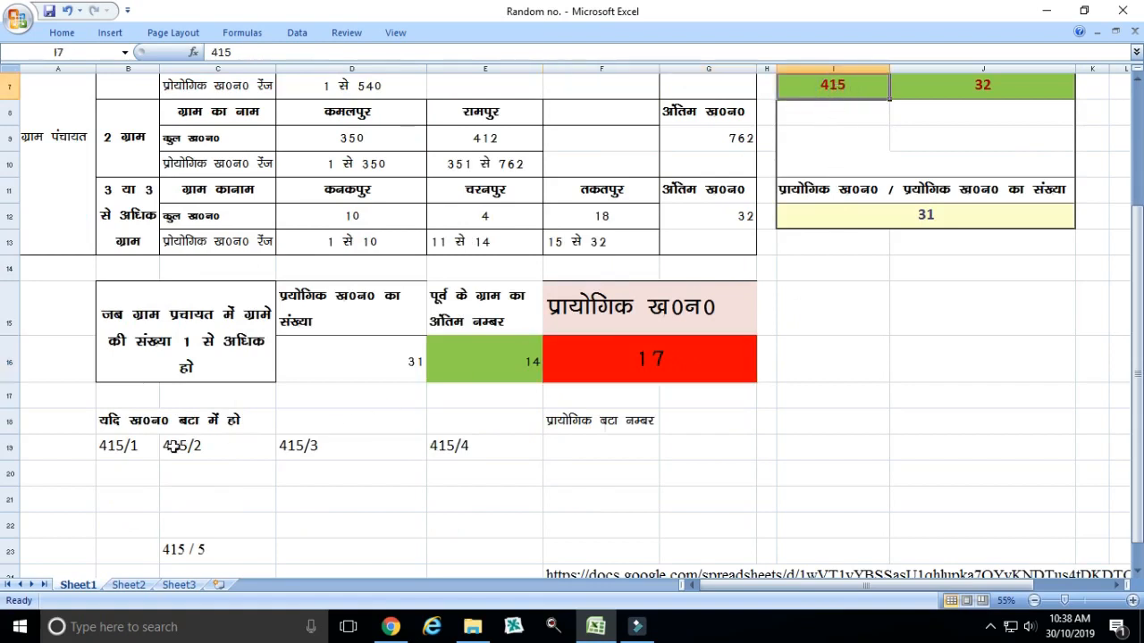
left_click_drag(115, 446, 450, 449)
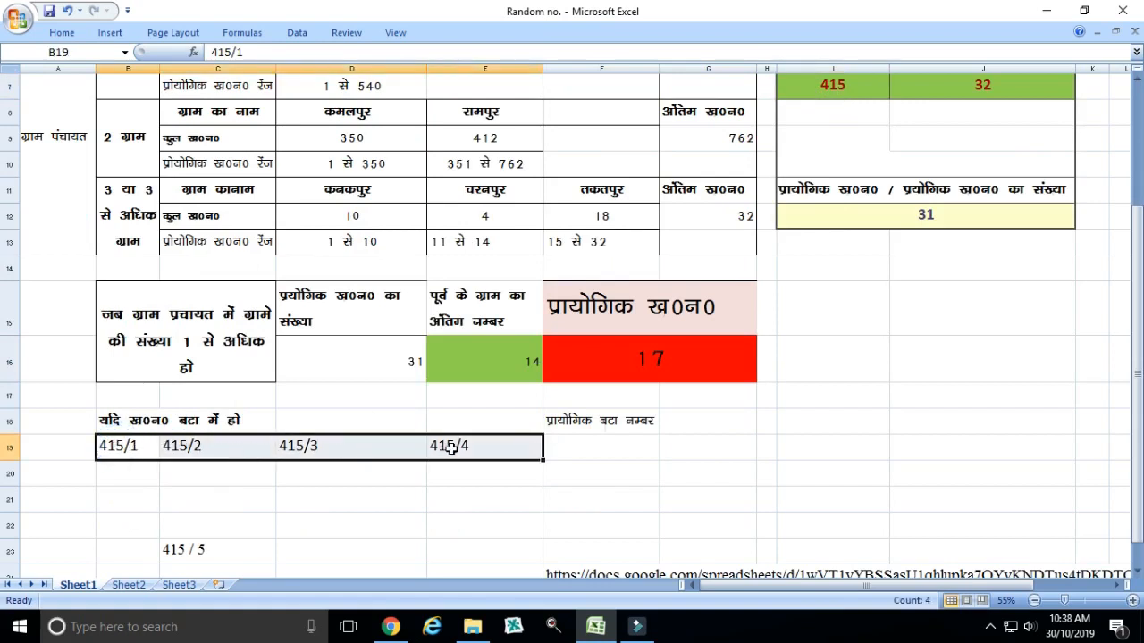
Clear the stray 415 / 5 entry in C23, below the list of divided khasra numbers.
left_click(214, 553)
key("Delete")
scroll(363, 518, "up", 1)
scroll(363, 518, "down", 1)
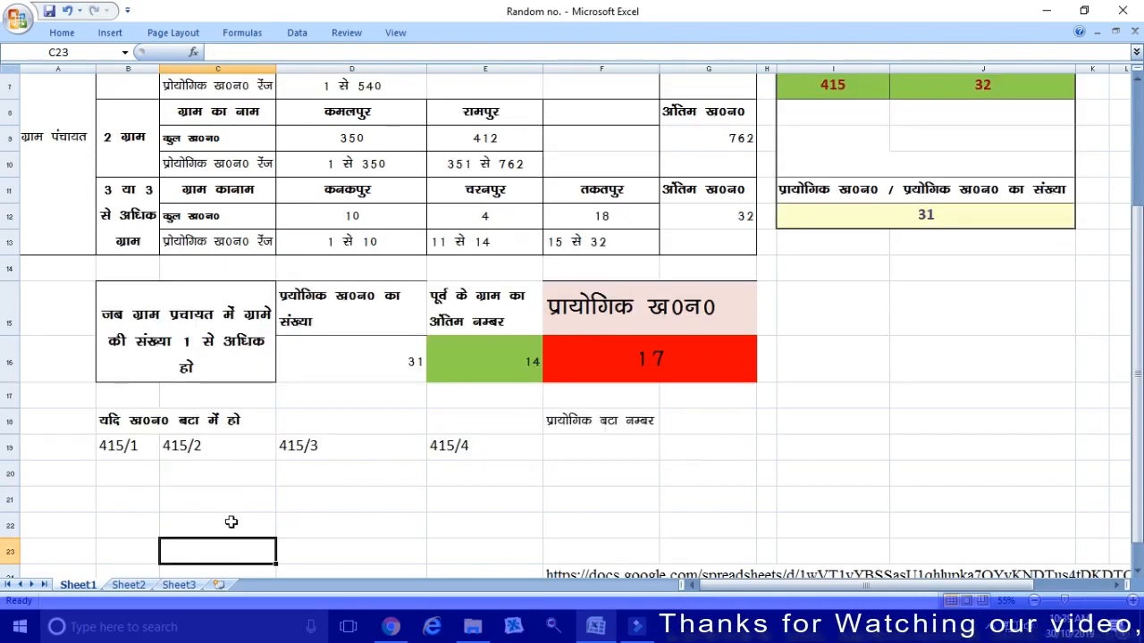
Set the unit's last khasra number in the formula table to 4, matching the divided numbers 415/1 to 415/4, and check the result.
left_click(107, 445)
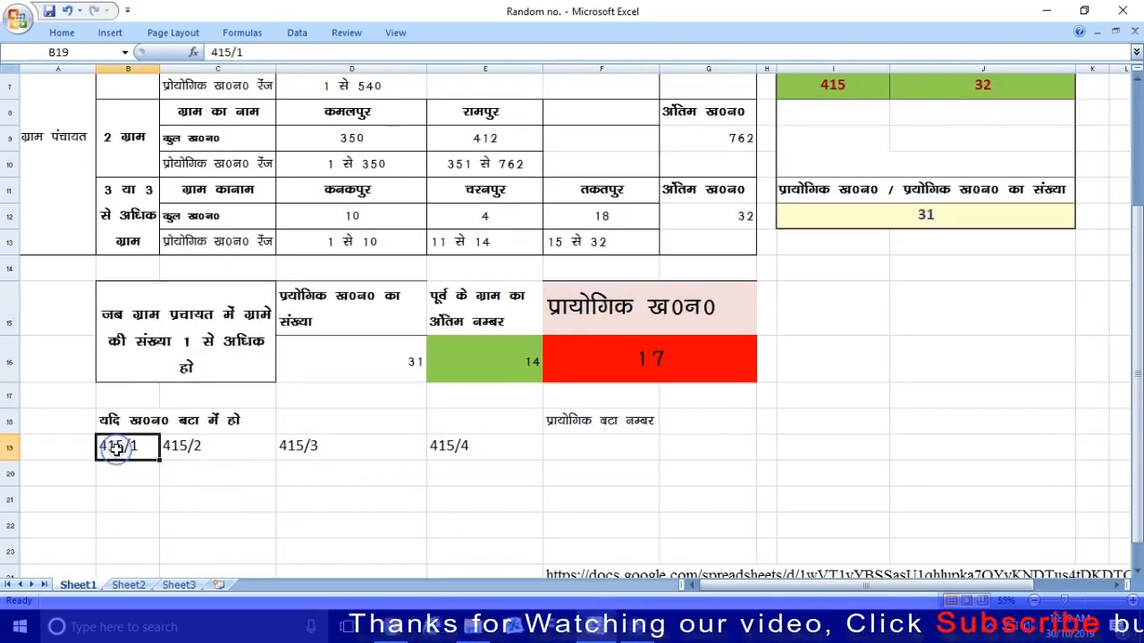
left_click_drag(496, 454, 235, 447)
left_click(132, 444)
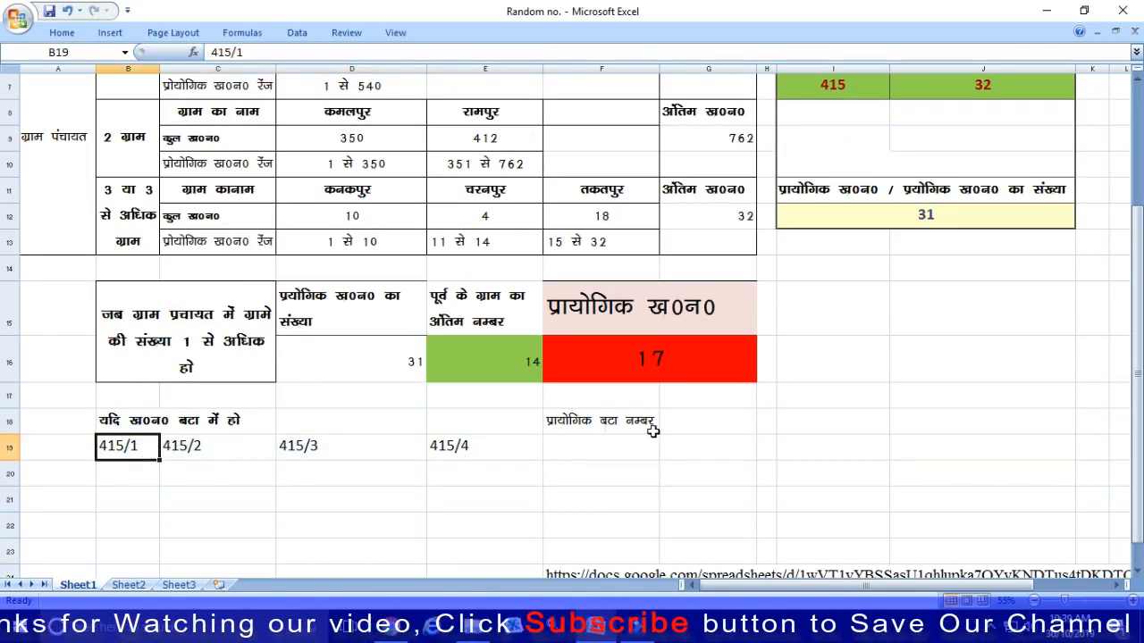
scroll(661, 432, "up", 1)
left_click(826, 170)
left_click(932, 167)
type("4")
key("Return")
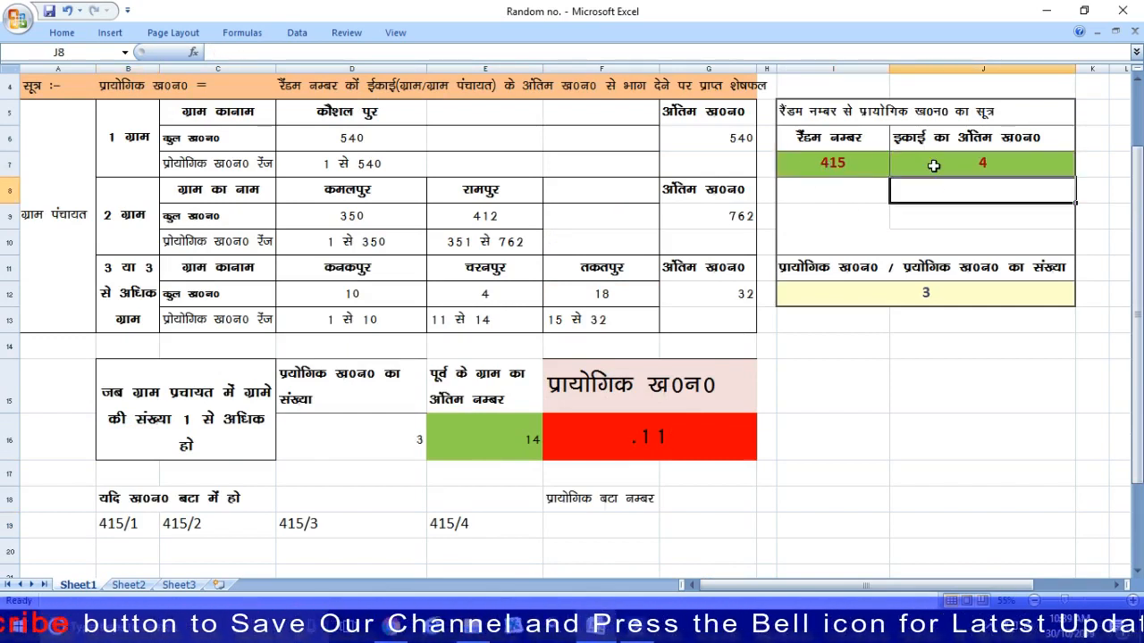
left_click(931, 298)
Enter the selected divided khasra number as 415@3 in D21, below the 415/3 entry.
scroll(679, 411, "down", 1)
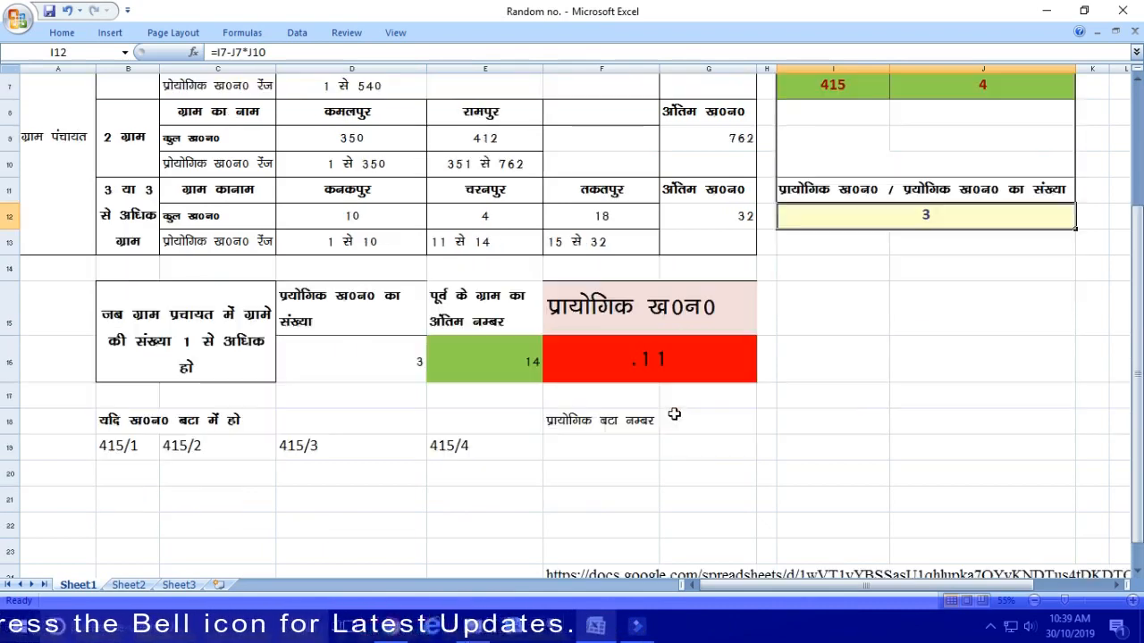
left_click(361, 494)
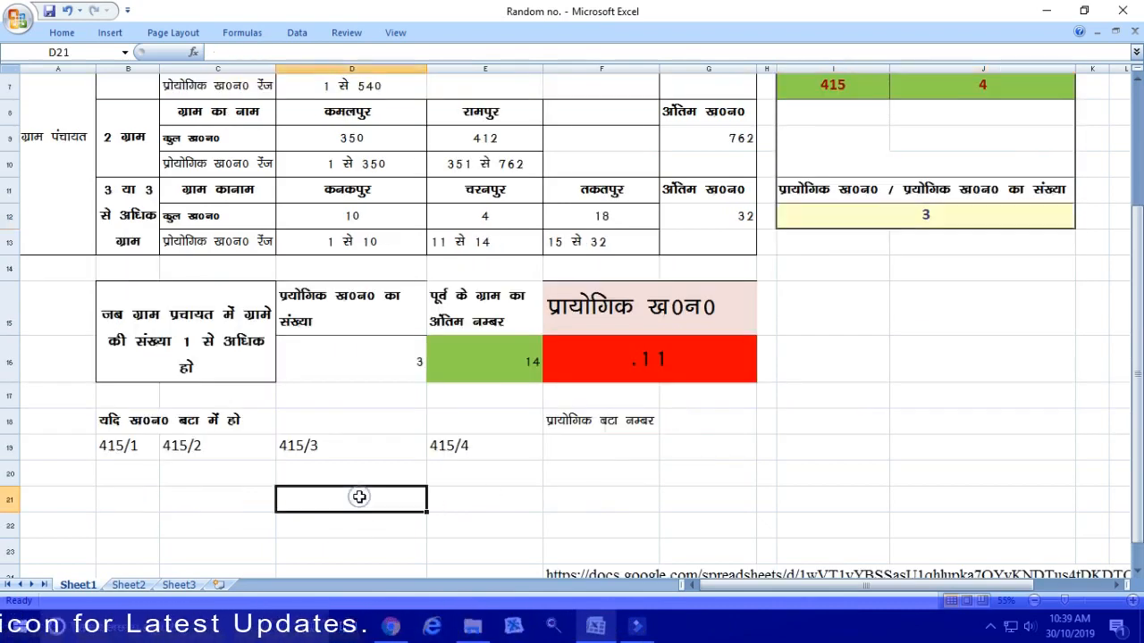
type("415/3")
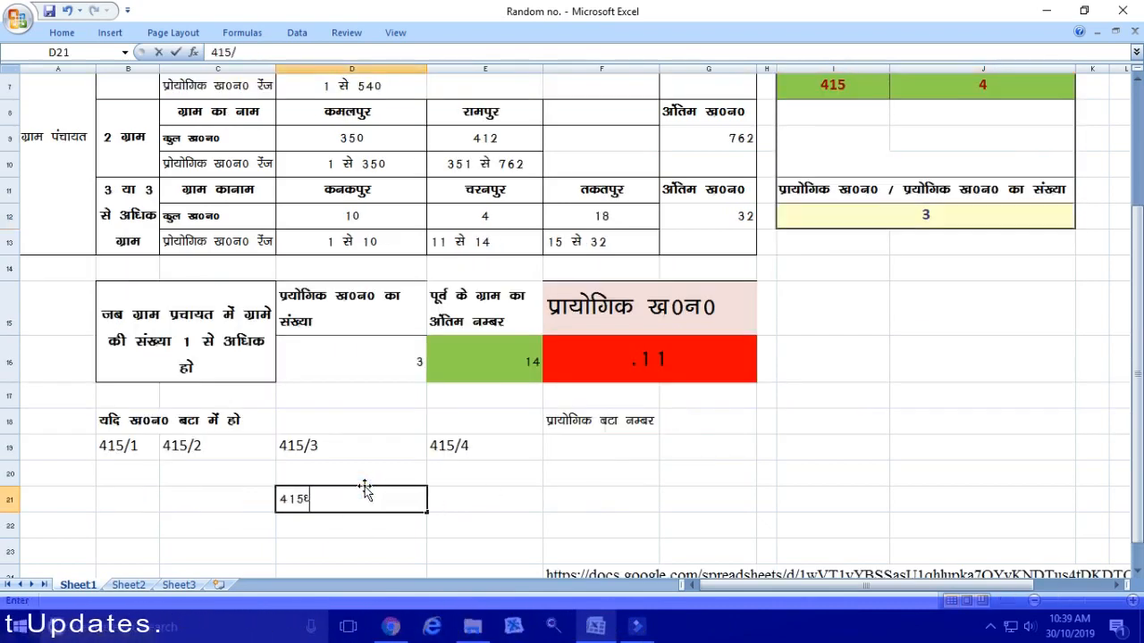
key("BackSpace")
key("BackSpace")
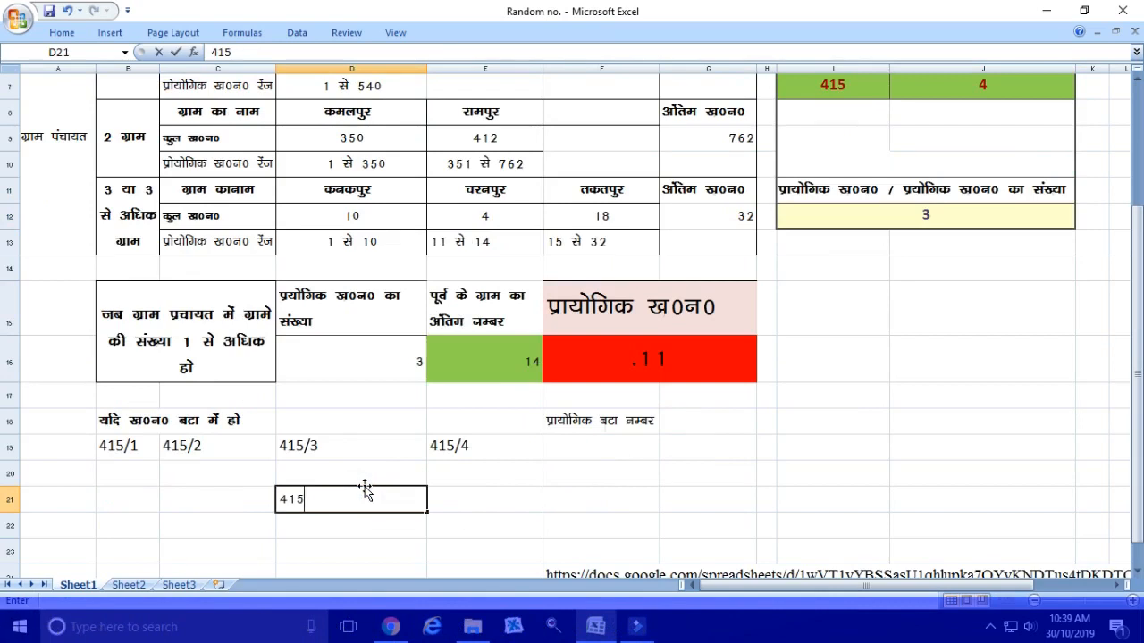
type("#3")
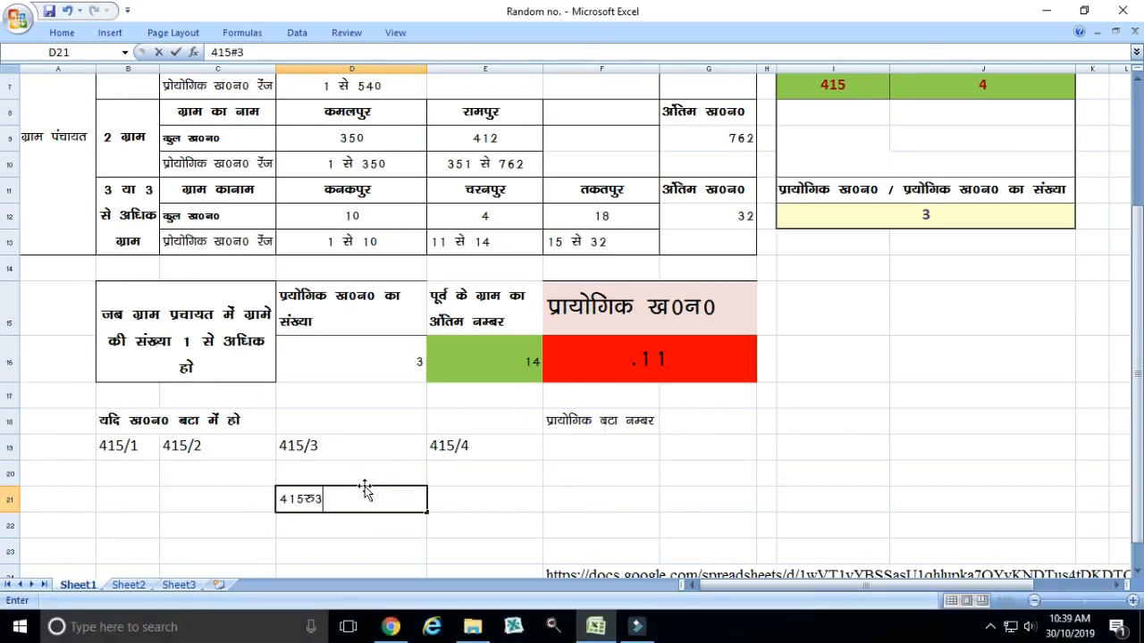
key("BackSpace")
key("BackSpace")
type("@3")
key("Return")
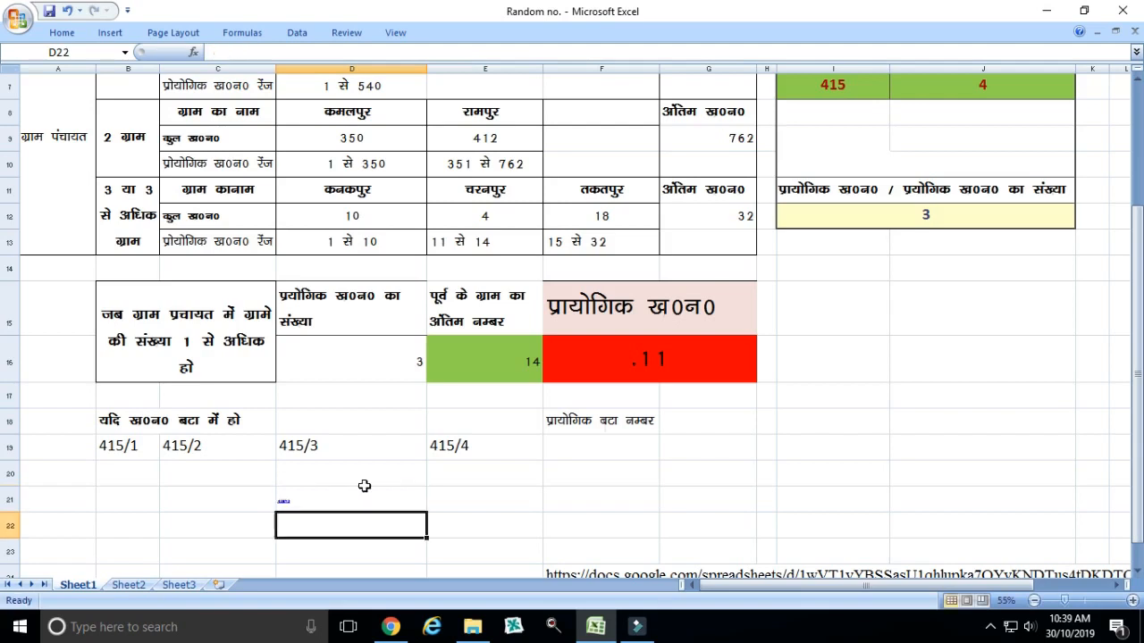
left_click(361, 489)
scroll(360, 491, "up", 1)
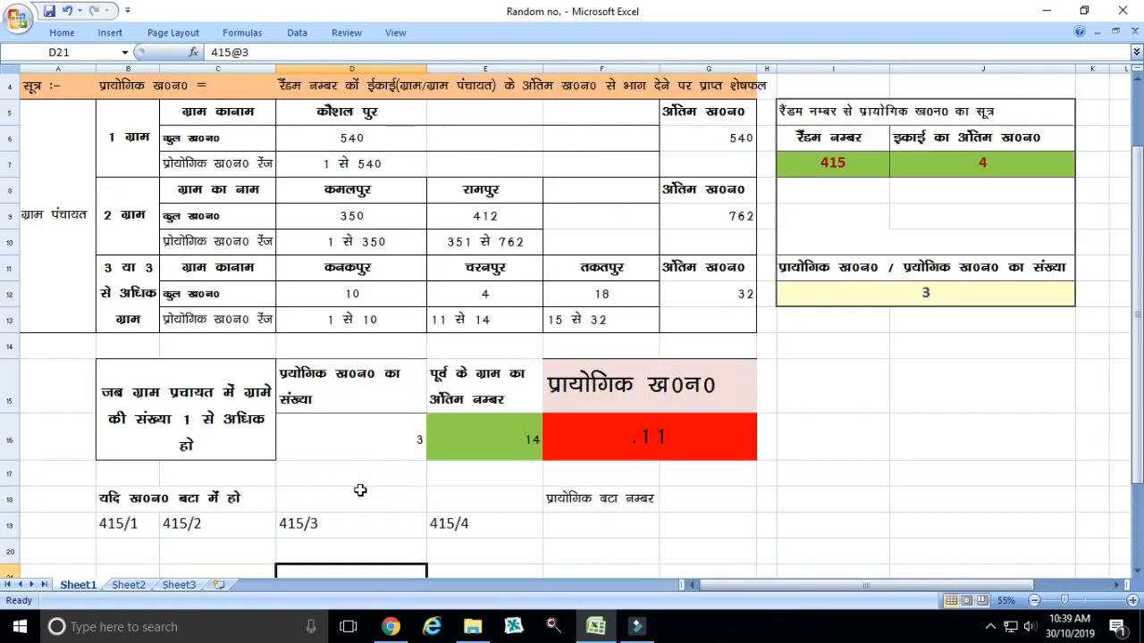
scroll(357, 493, "down", 1)
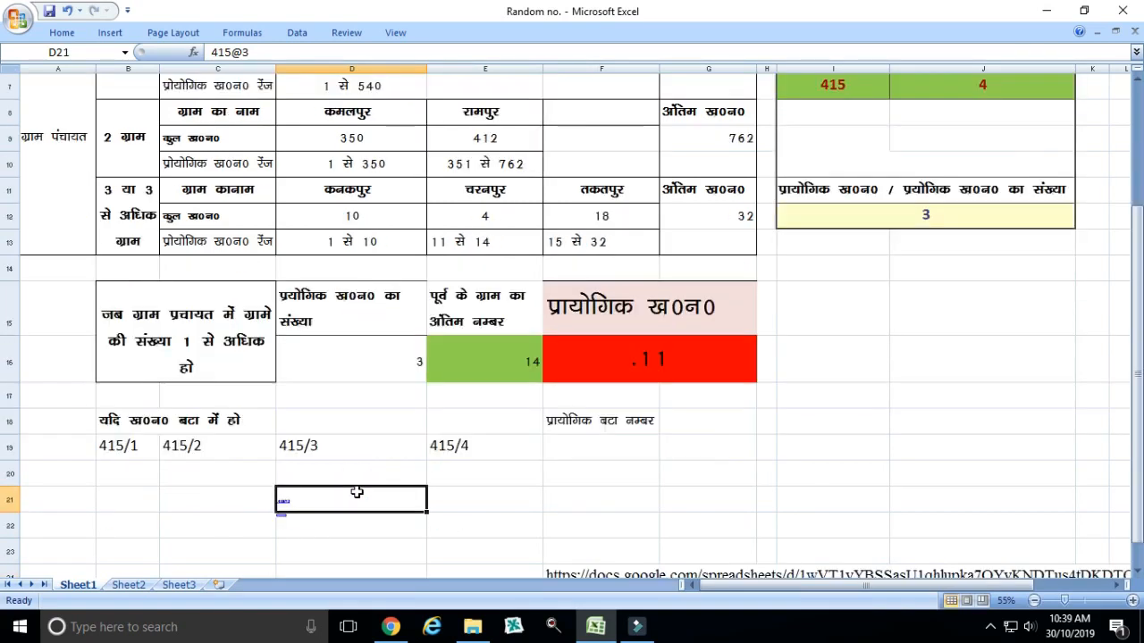
left_click(453, 507)
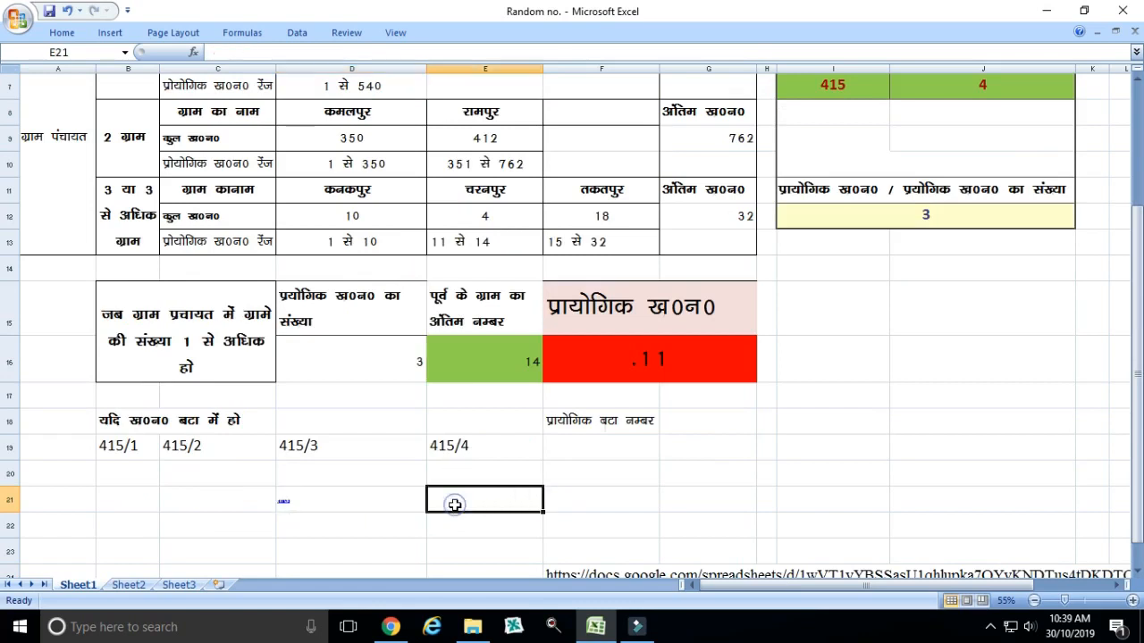
left_click(136, 506)
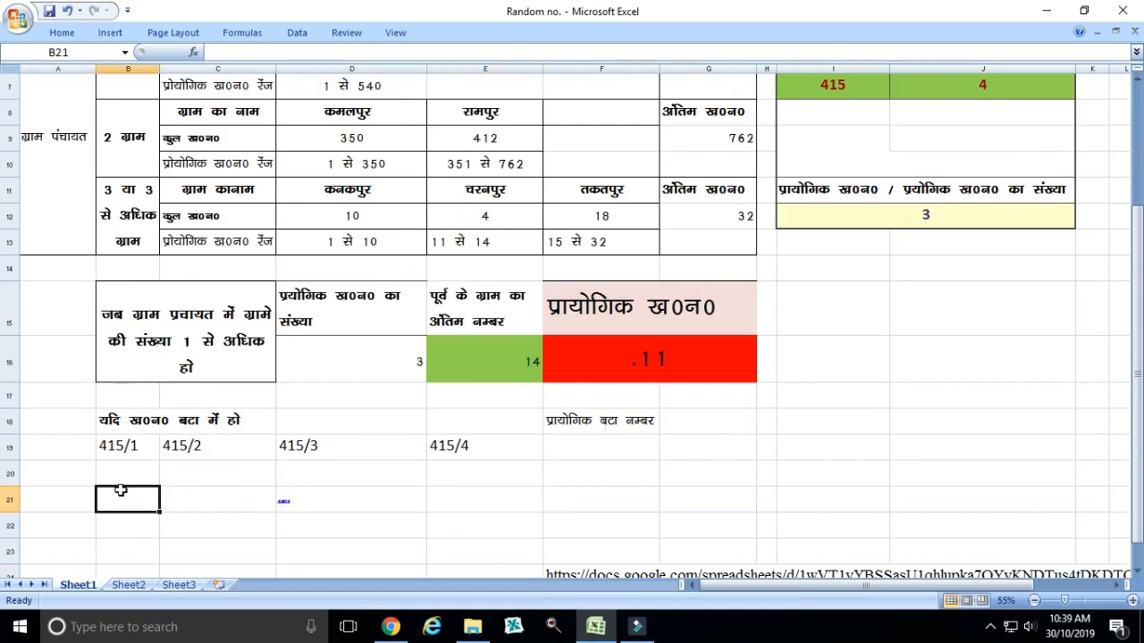
scroll(125, 491, "up", 2)
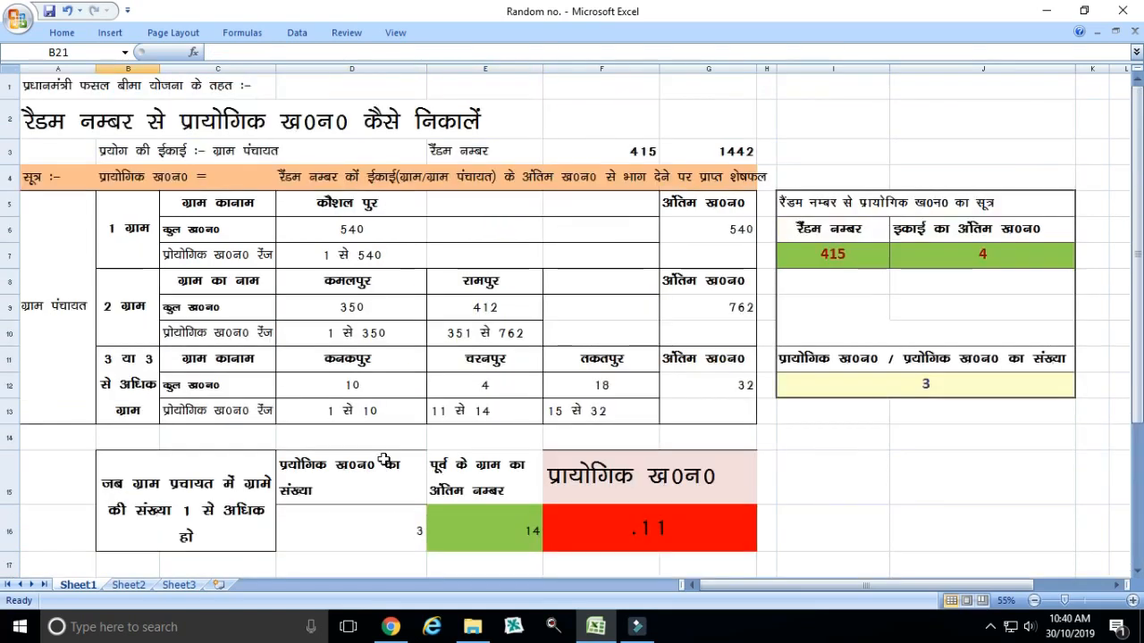